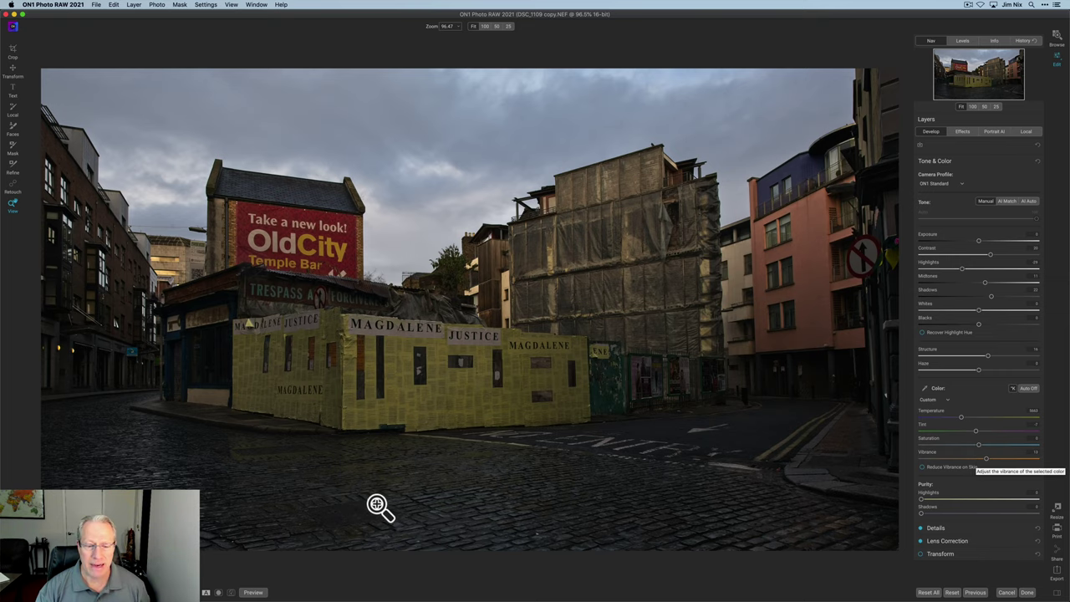
Step: Compare the photo with its original and look through the Develop, Effects and Local adjustment controls
click(253, 592)
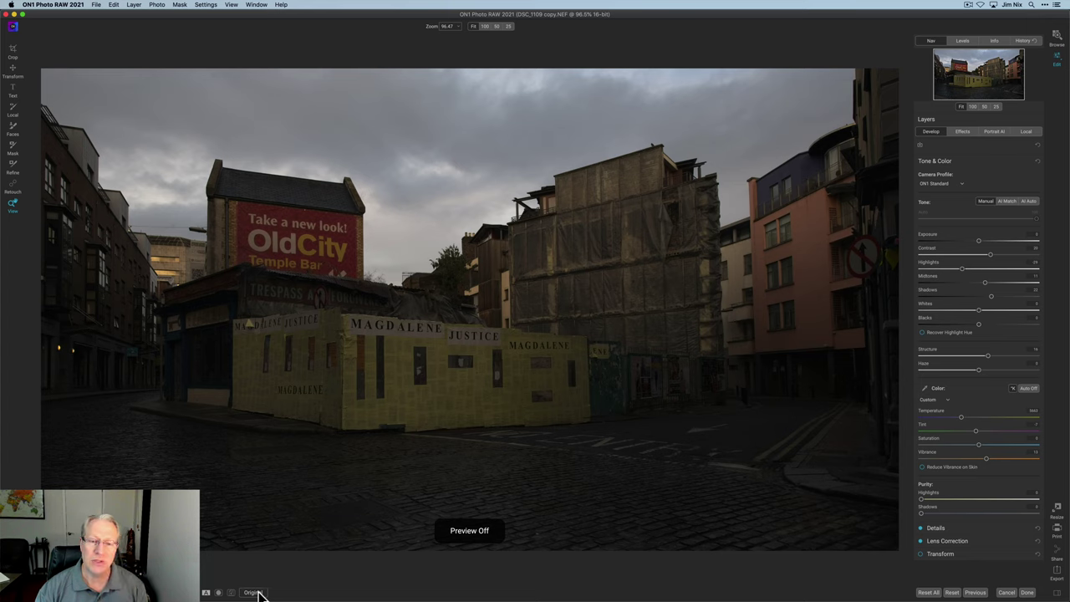
click(256, 593)
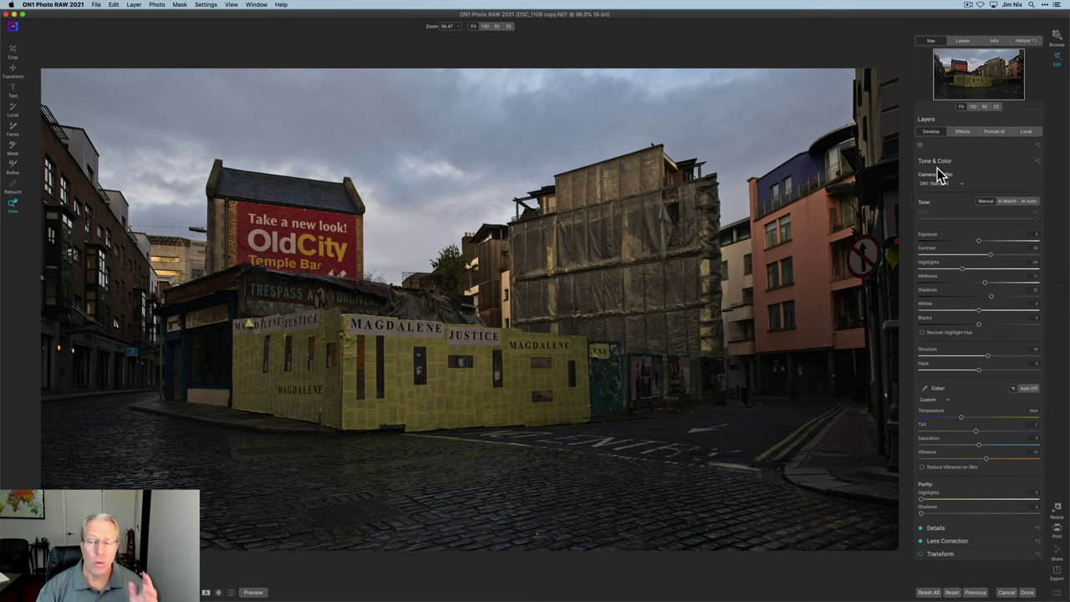
click(962, 132)
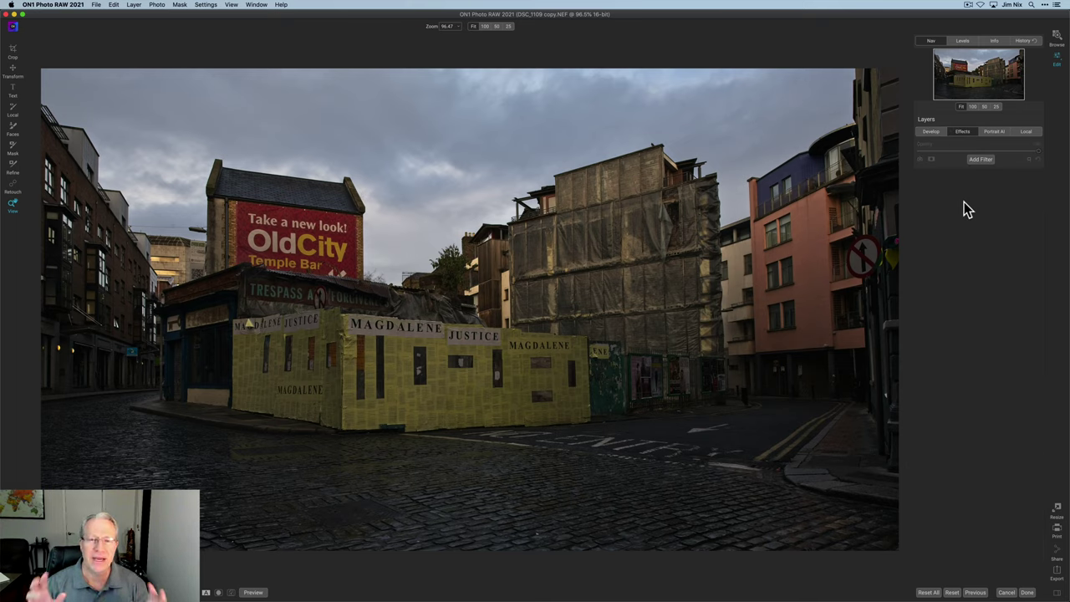
click(1027, 131)
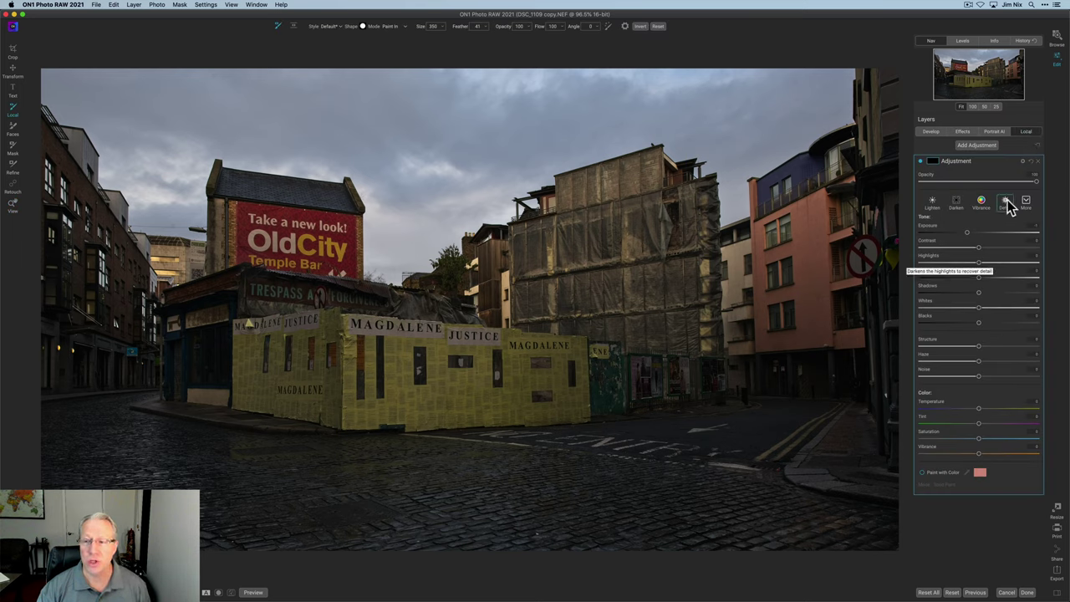
click(1037, 161)
click(929, 131)
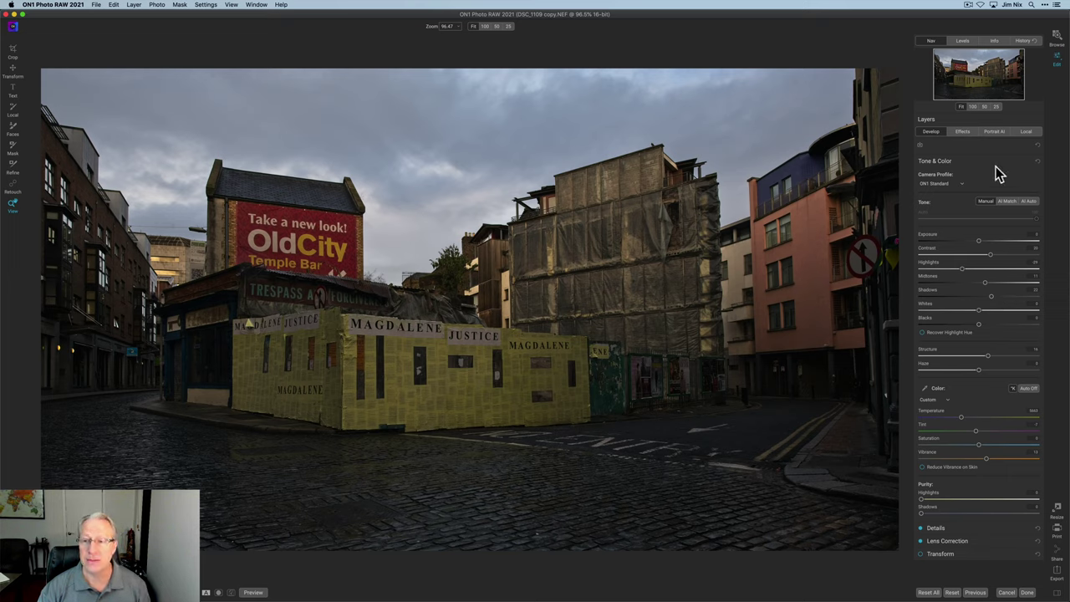
click(1027, 132)
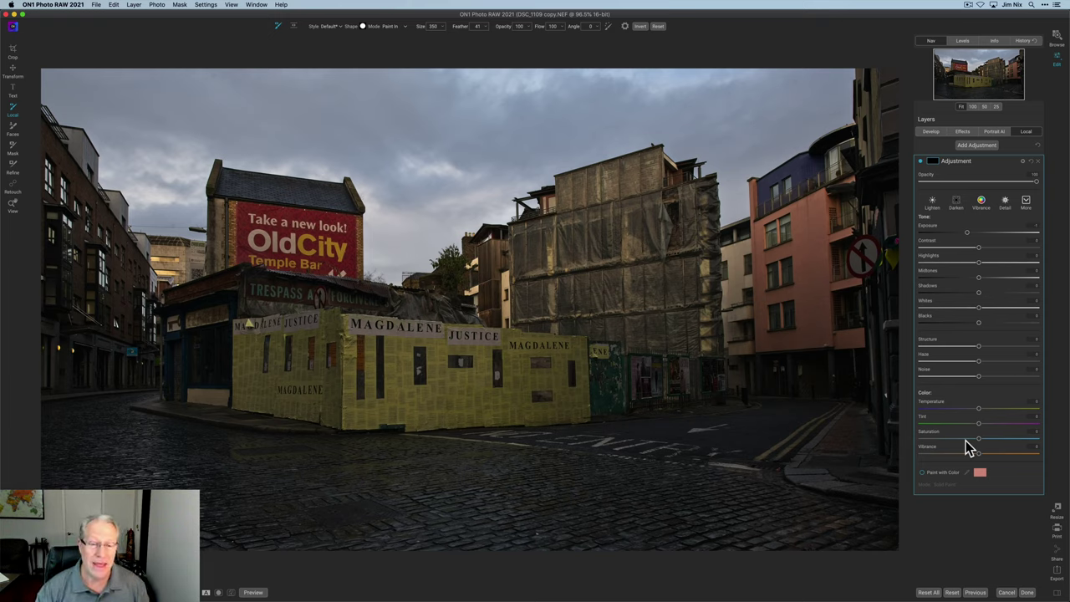
click(932, 132)
Step: Slightly cool the local adjustment's temperature, raise its tint a little, set its vibrance to about 20, and compare its effect
click(1026, 132)
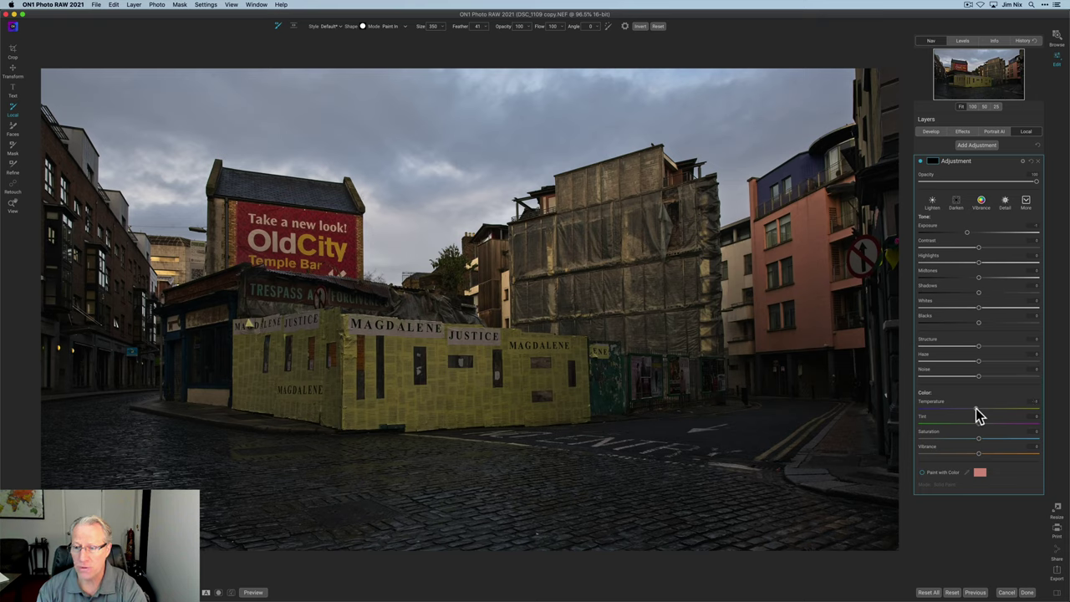
click(990, 454)
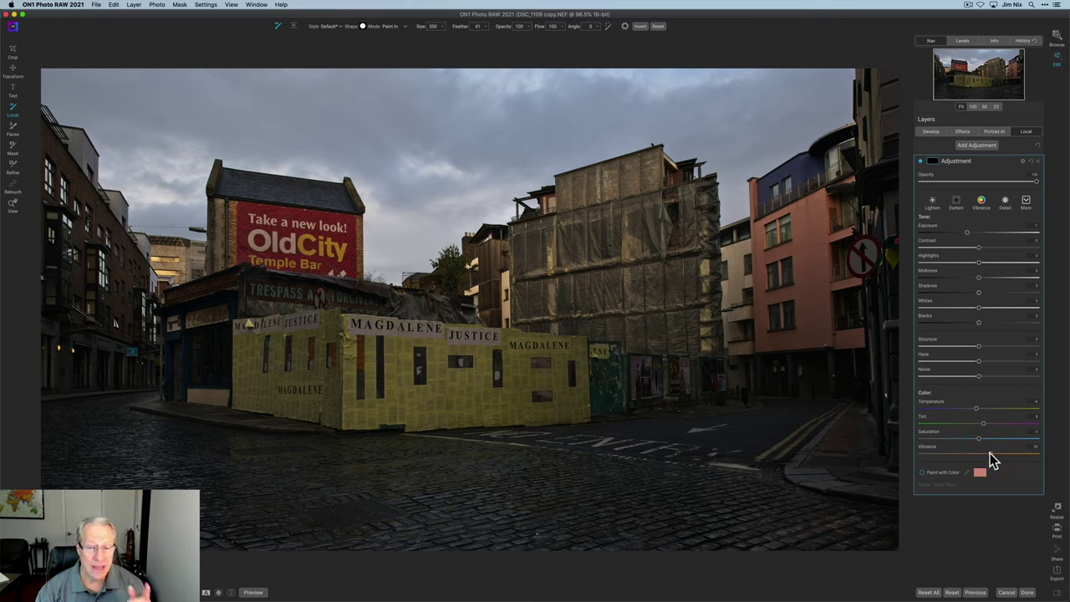
click(921, 162)
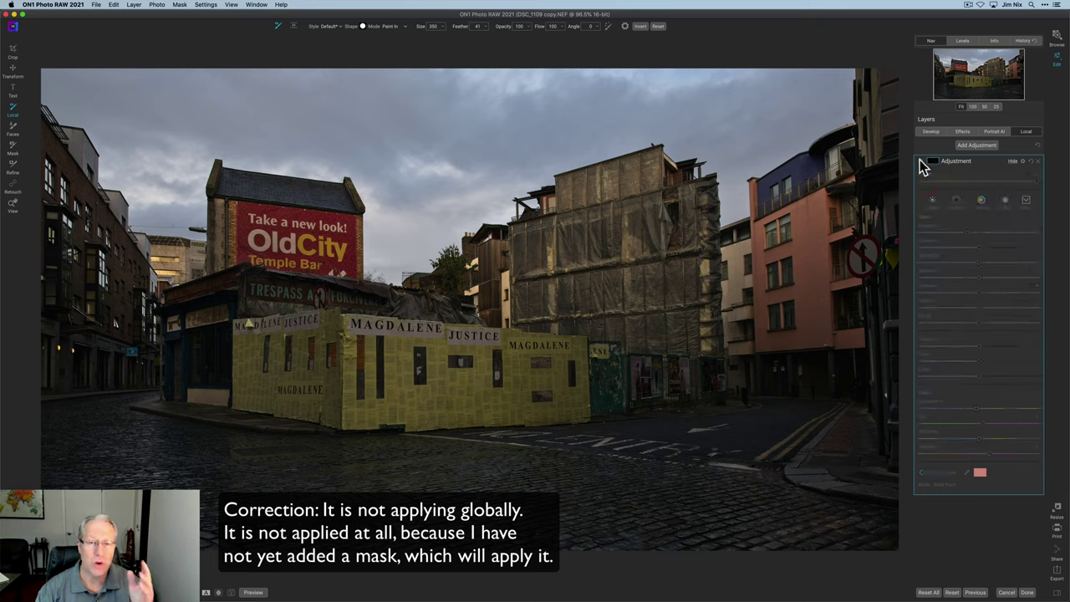
click(921, 163)
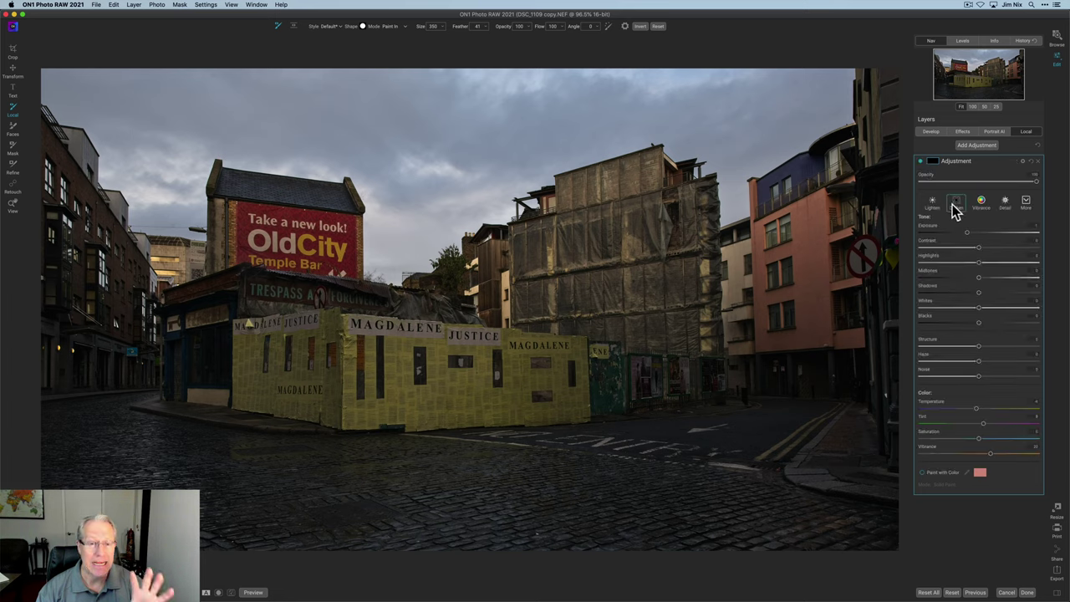
Step: Create a luminosity mask for the local adjustment, check the mask and its effect on the photo, and copy the mask
click(935, 164)
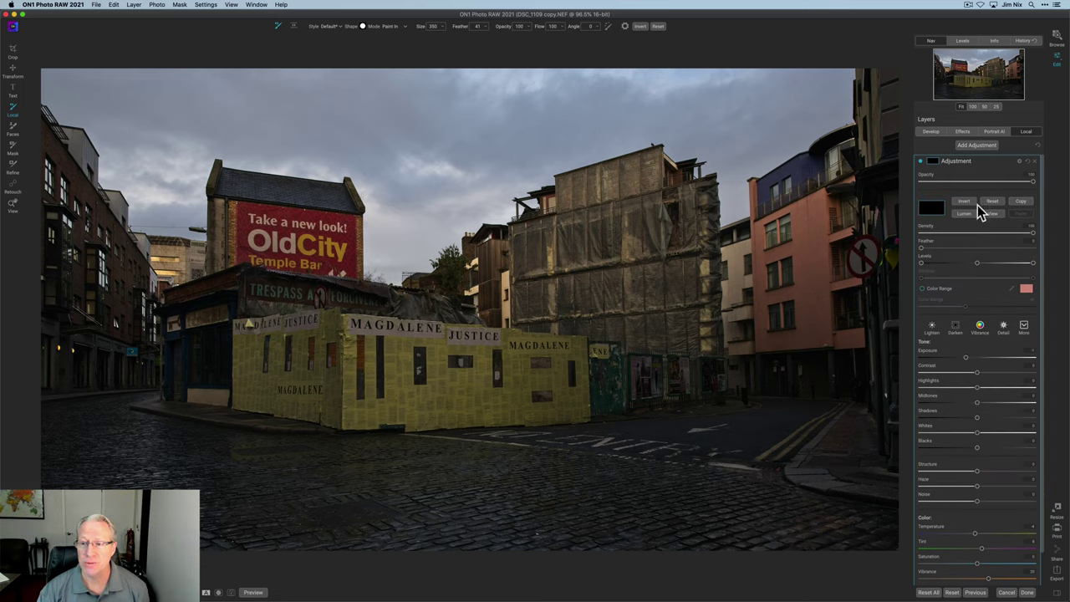
click(965, 215)
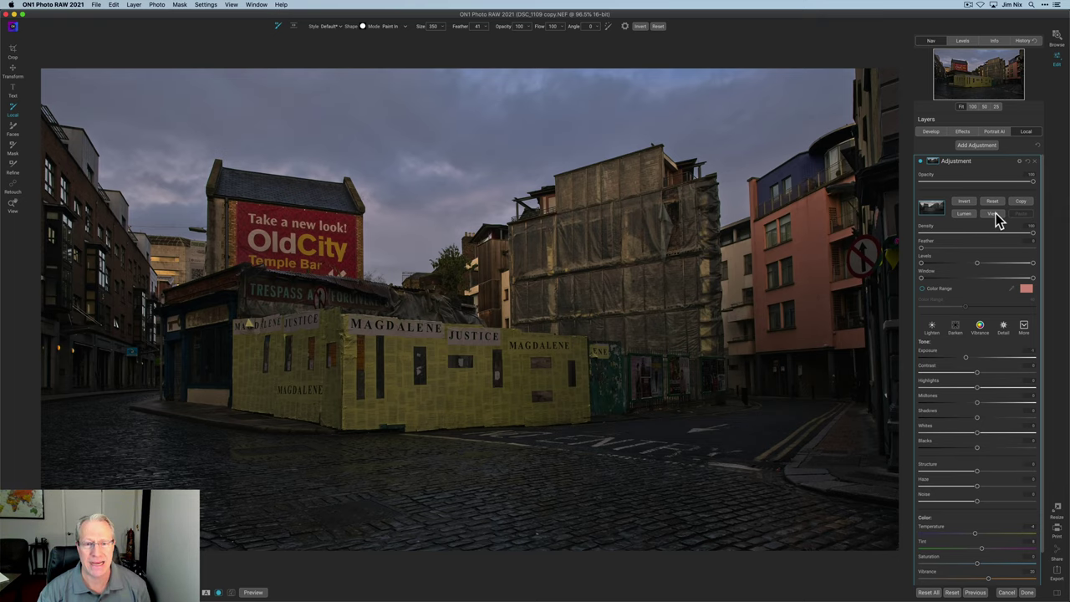
click(994, 214)
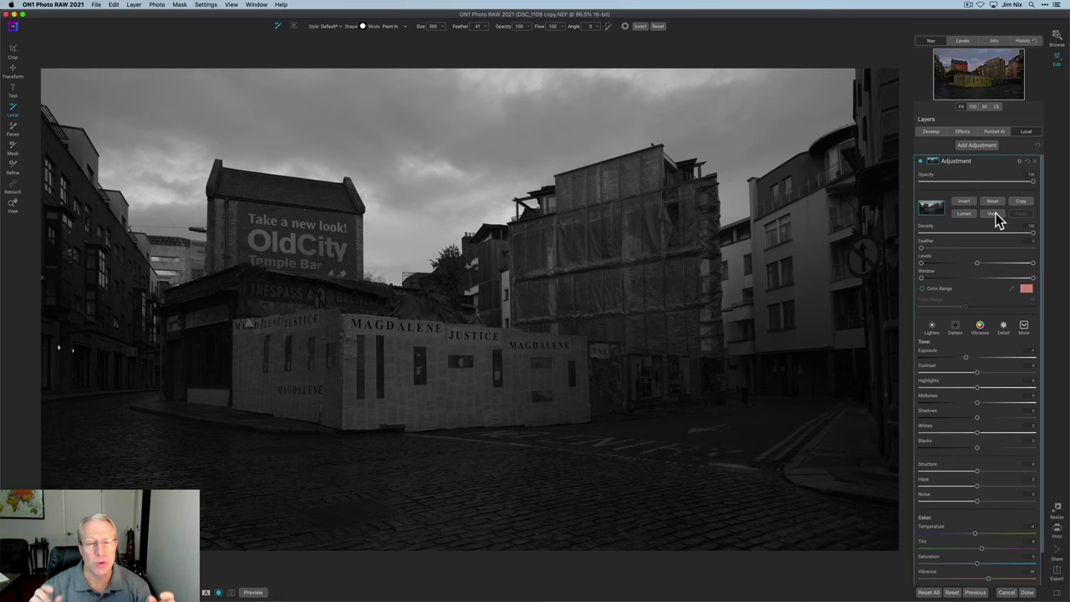
click(996, 213)
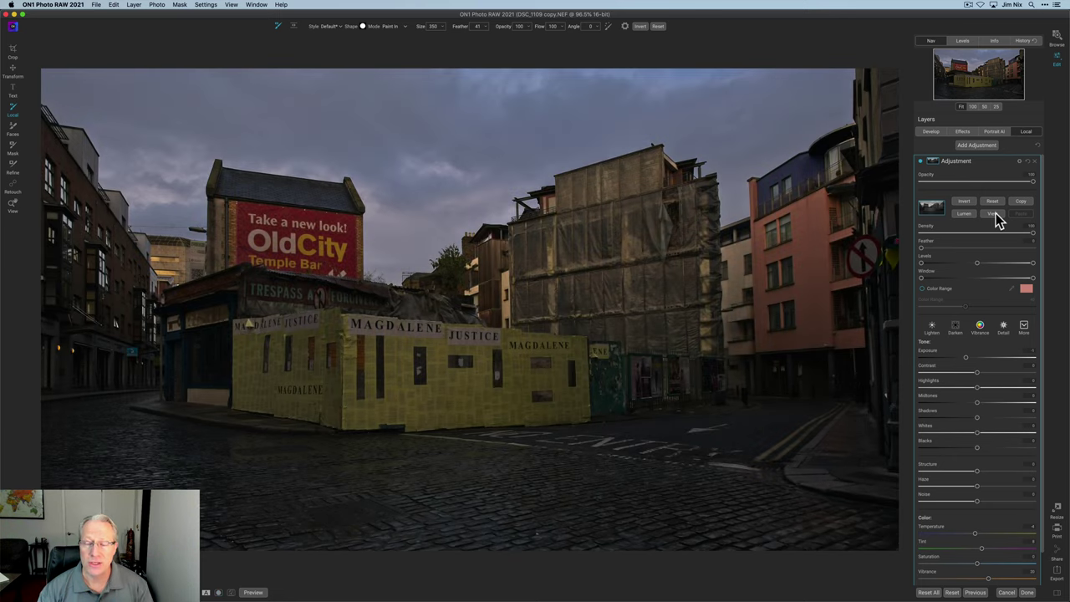
click(922, 162)
click(922, 162)
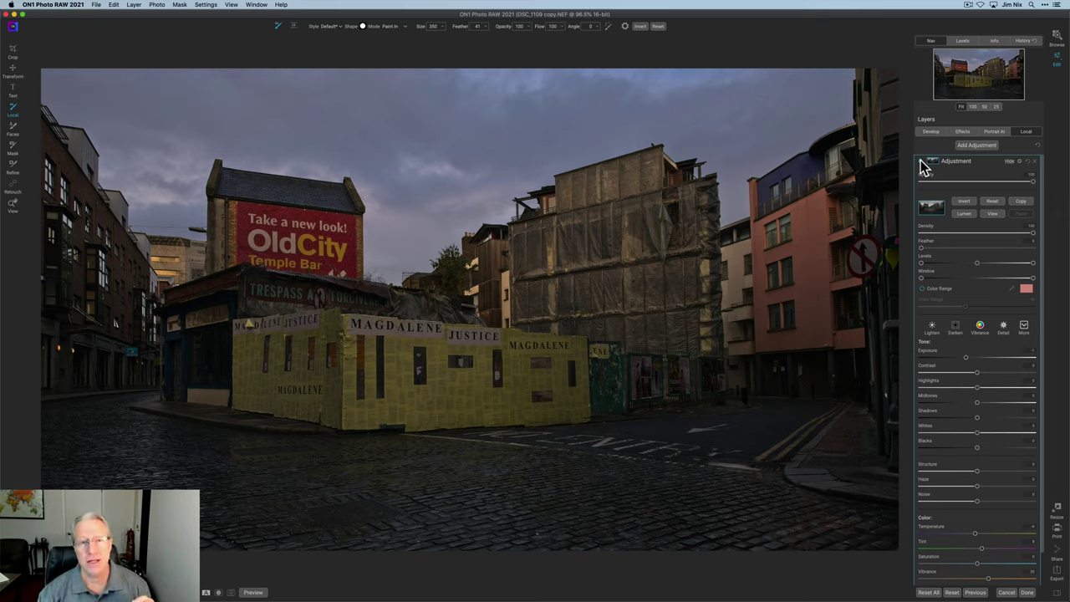
click(1021, 202)
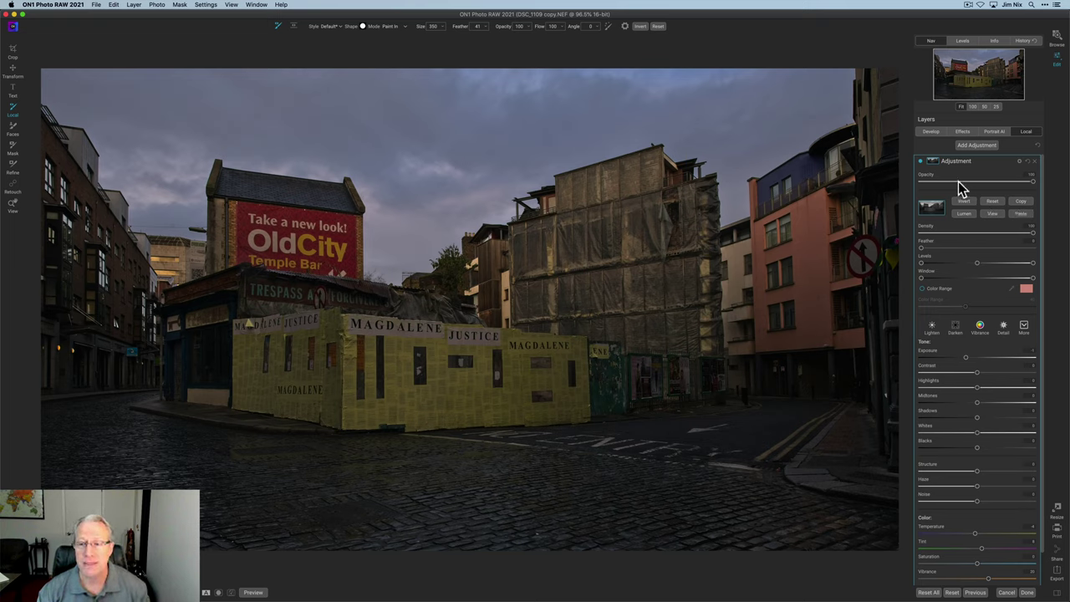
Step: Add a second local adjustment with exposure about 0.5, contrast 11, structure about 43 and slightly raised vibrance
click(973, 146)
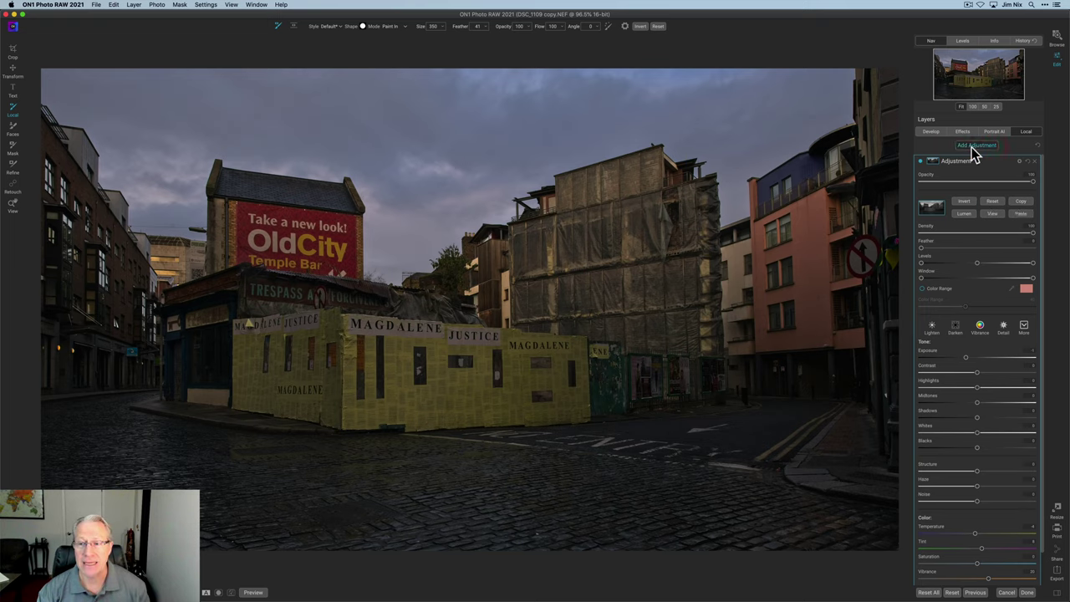
click(974, 146)
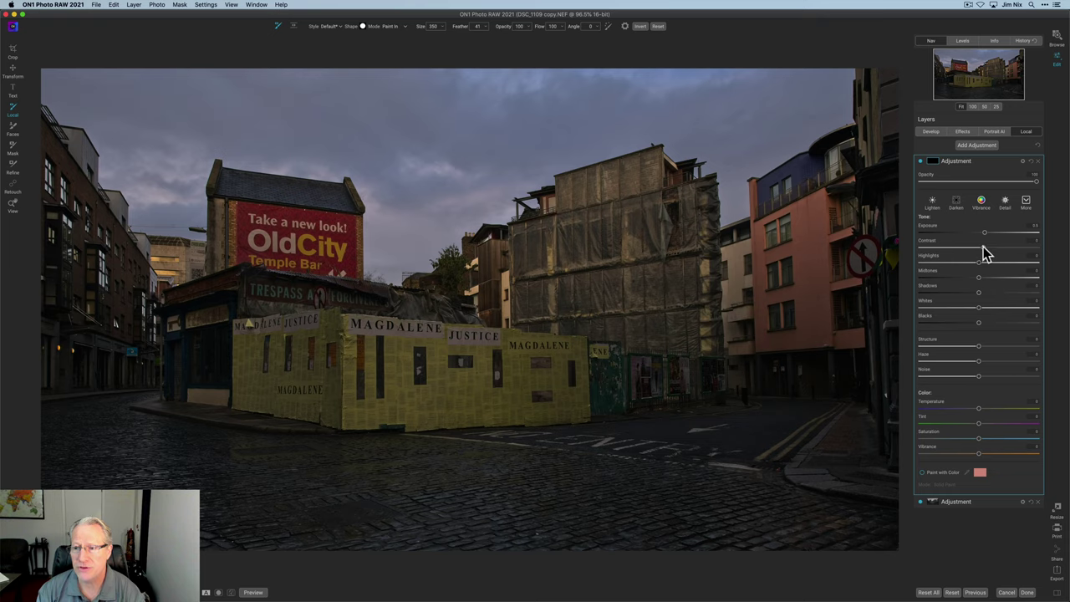
drag(983, 247, 986, 252)
drag(982, 351, 999, 349)
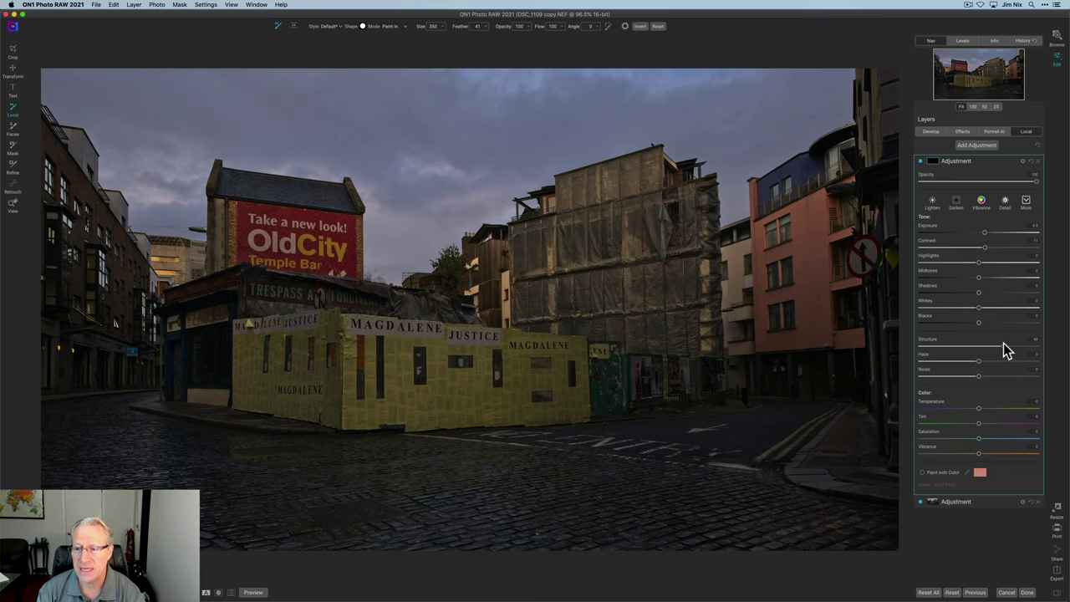
click(1005, 343)
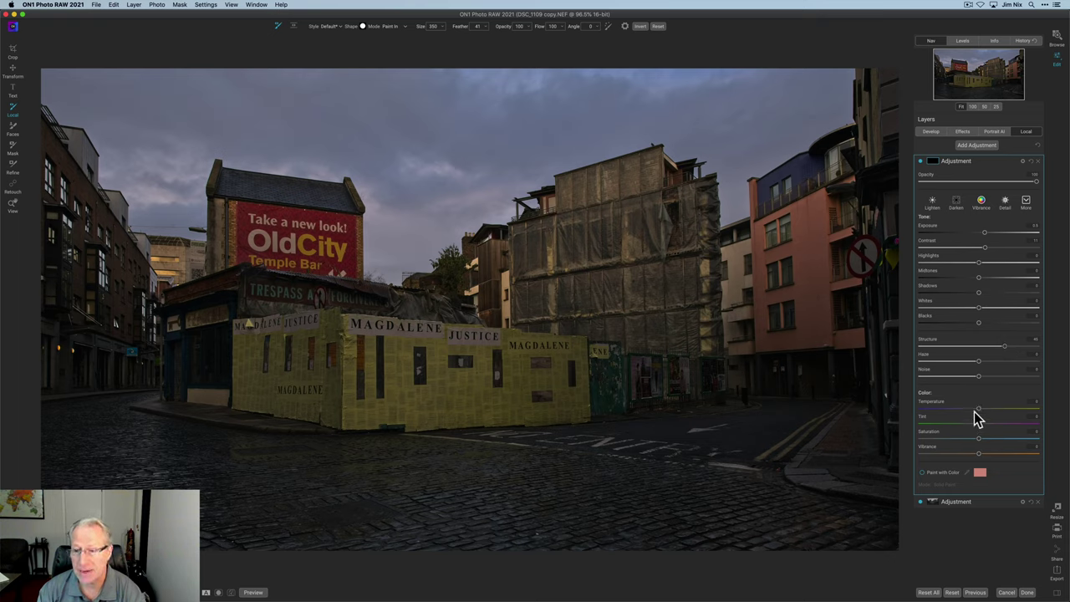
click(983, 453)
Step: Paste the copied luminosity mask into the second adjustment, invert it to target the shadows, and inspect the mask
click(934, 161)
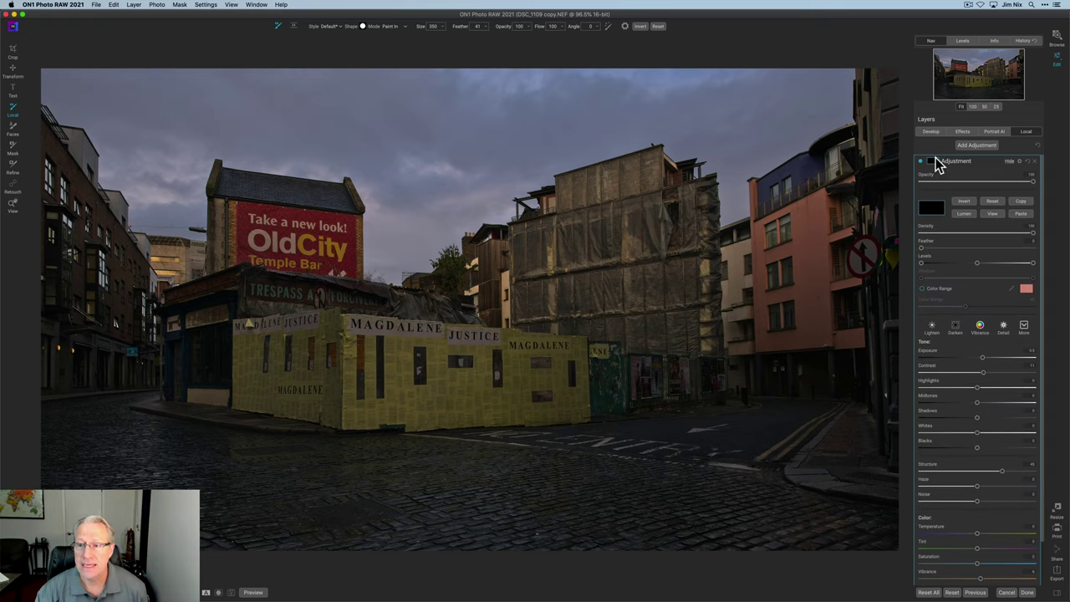
click(1021, 214)
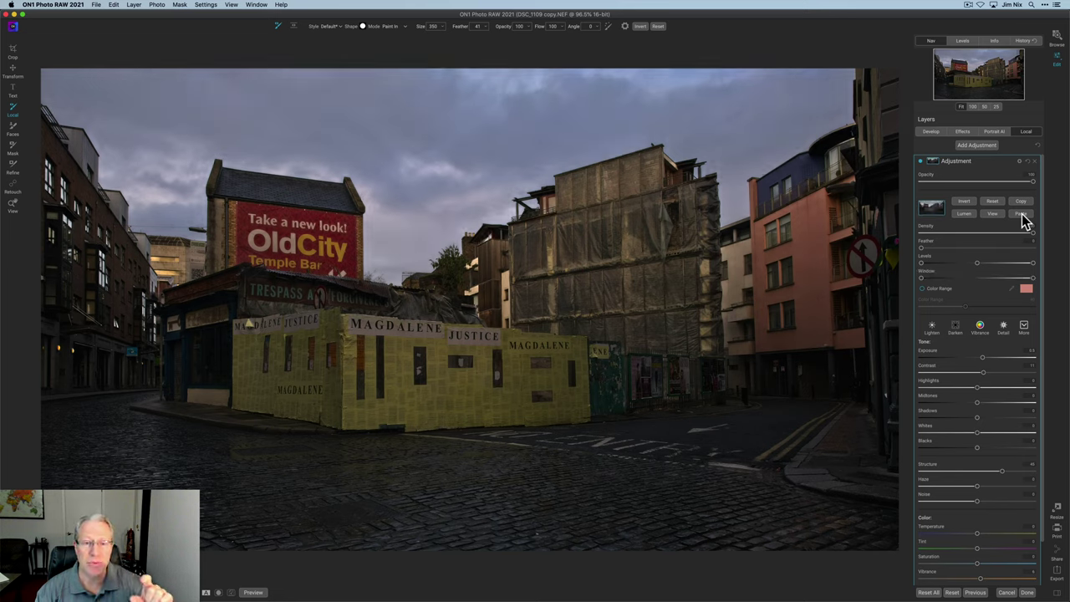
click(966, 203)
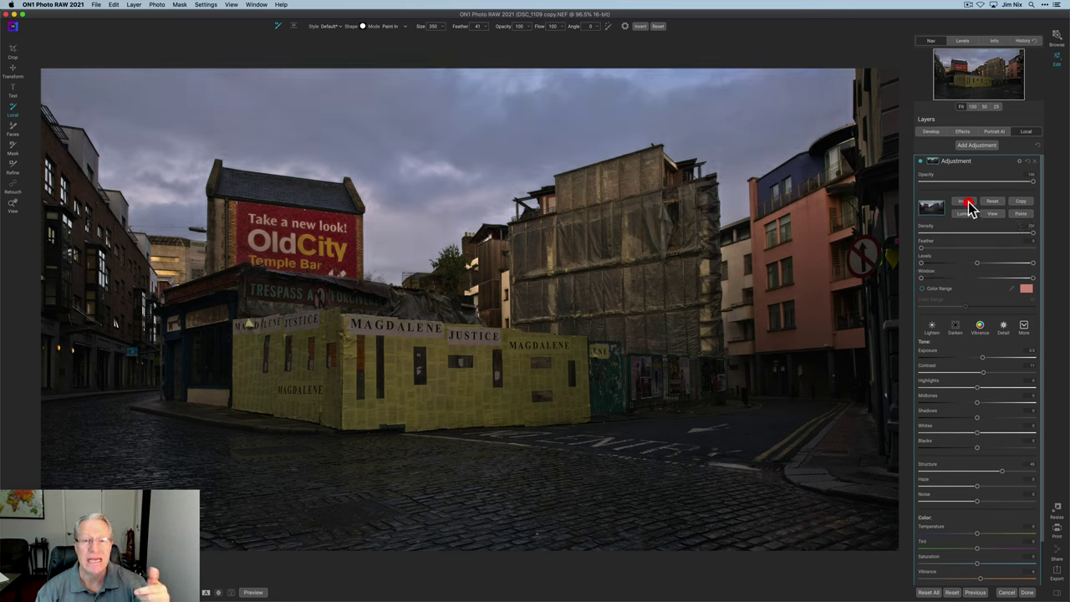
click(993, 215)
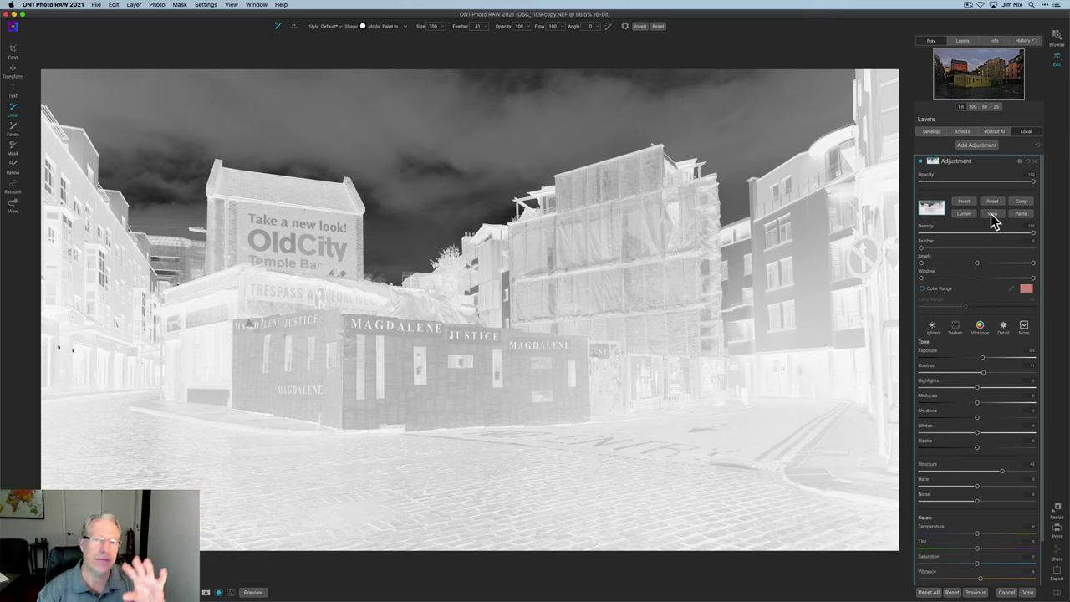
click(990, 214)
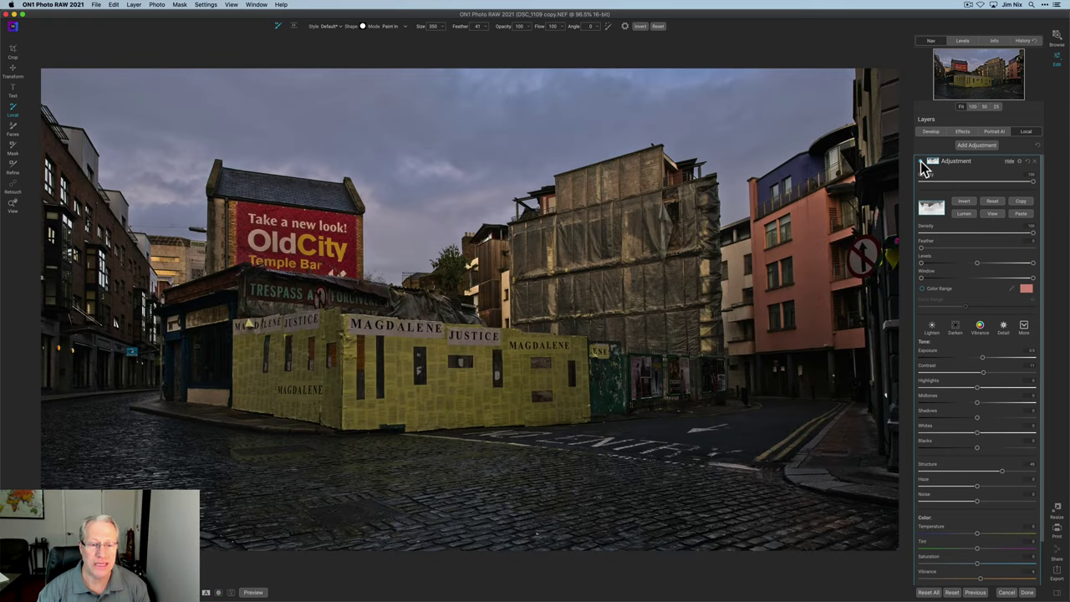
Step: Compare the photo with and without the second adjustment and close its mask options
click(920, 161)
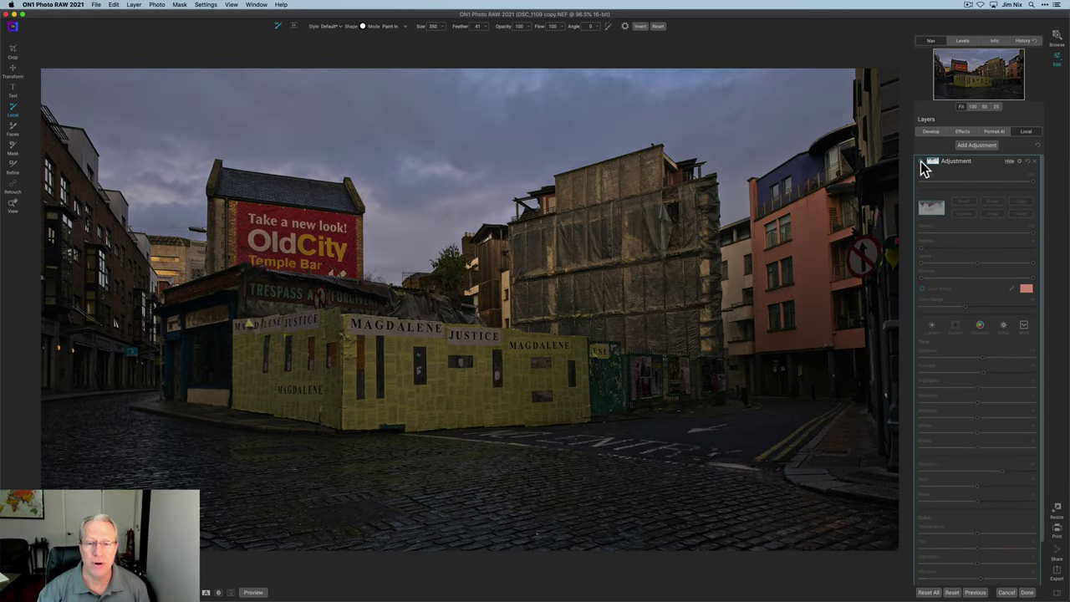
click(921, 161)
click(921, 161)
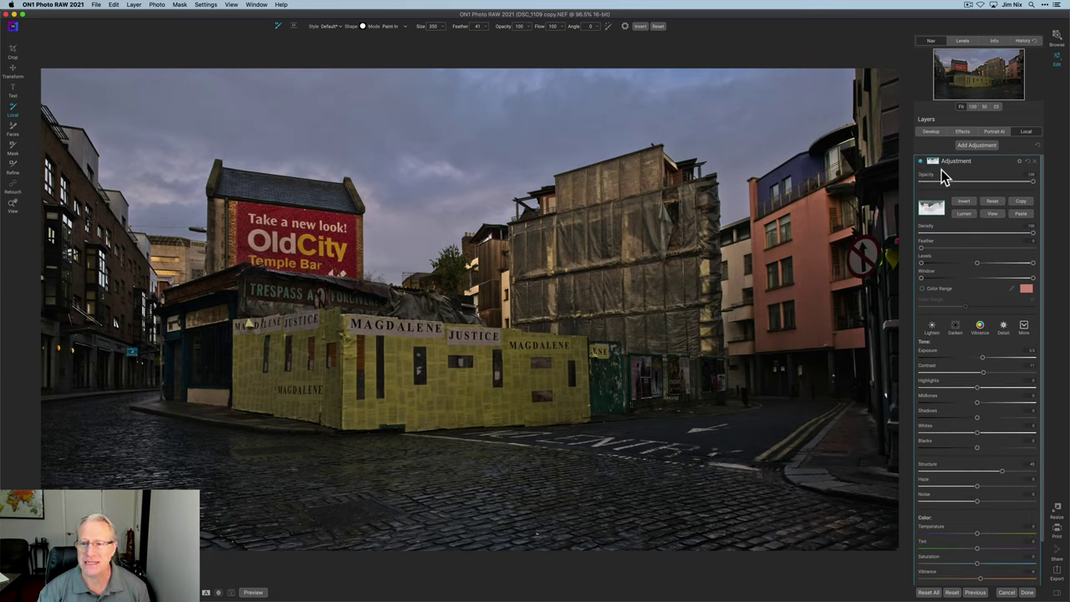
click(935, 162)
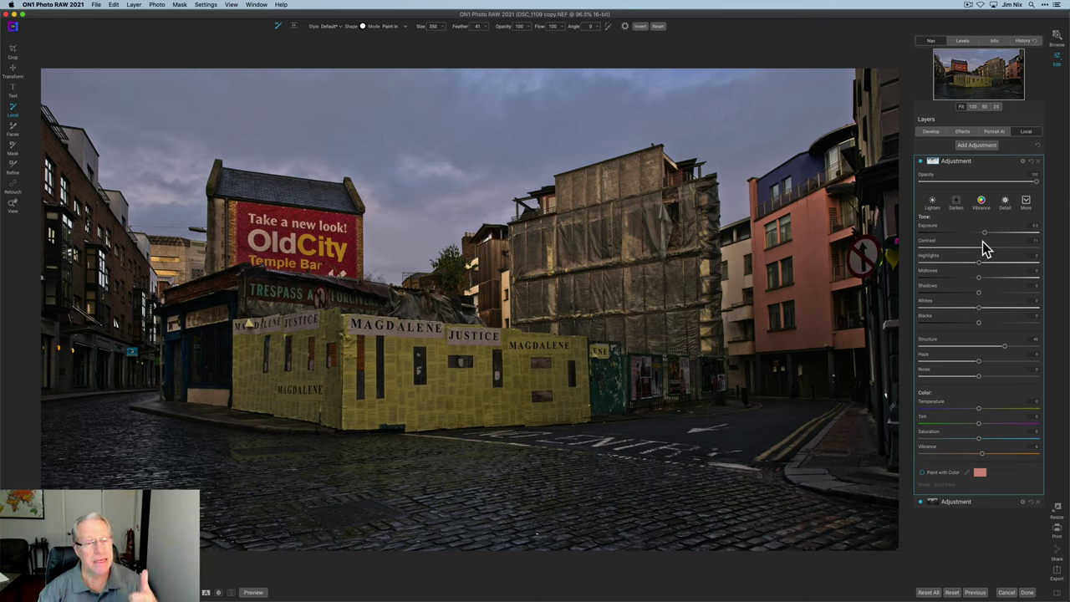
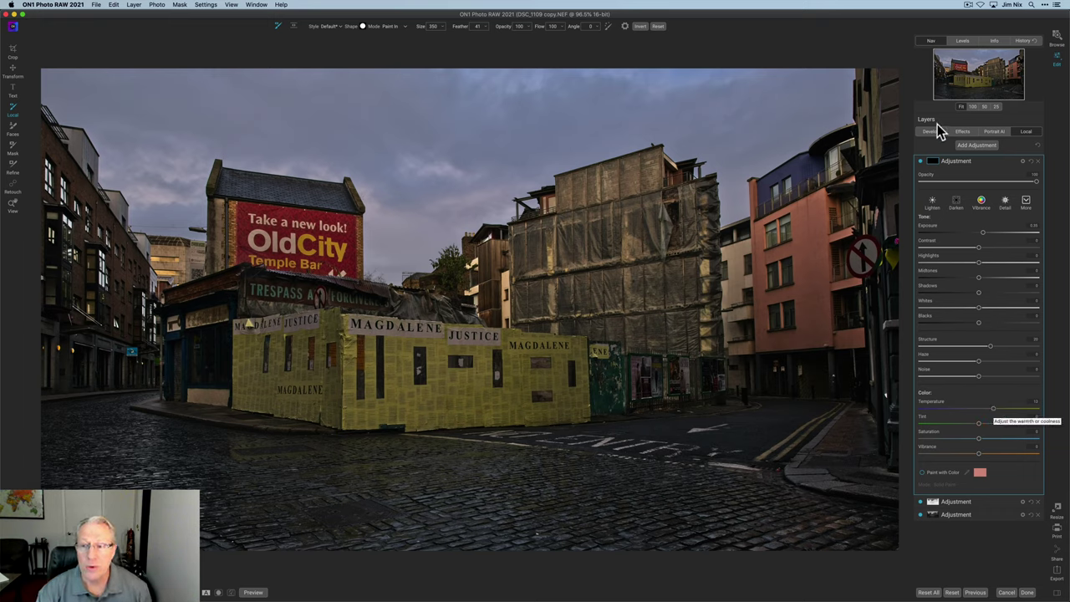
Step: Paint the third, warmer adjustment over the yellow wall and tarp-covered building using the Perfect Brush at size 250, and view its mask
click(933, 164)
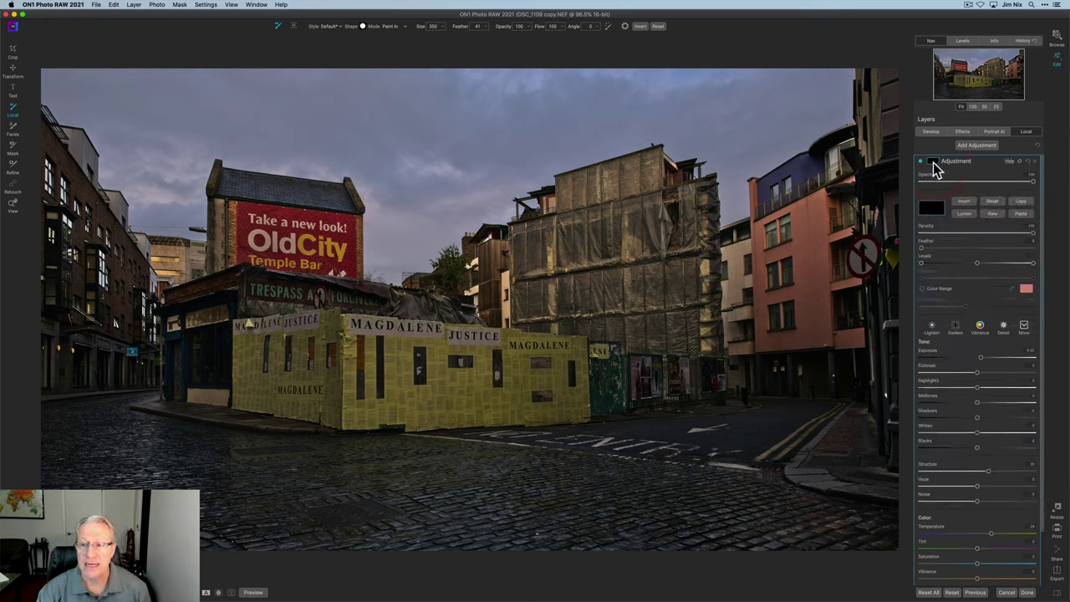
click(933, 164)
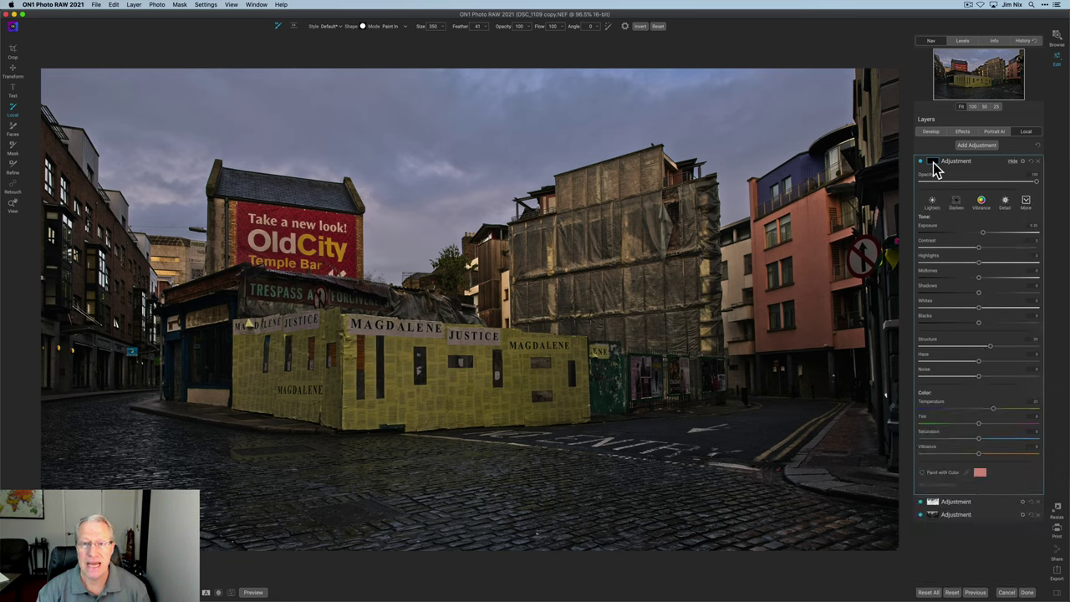
click(608, 28)
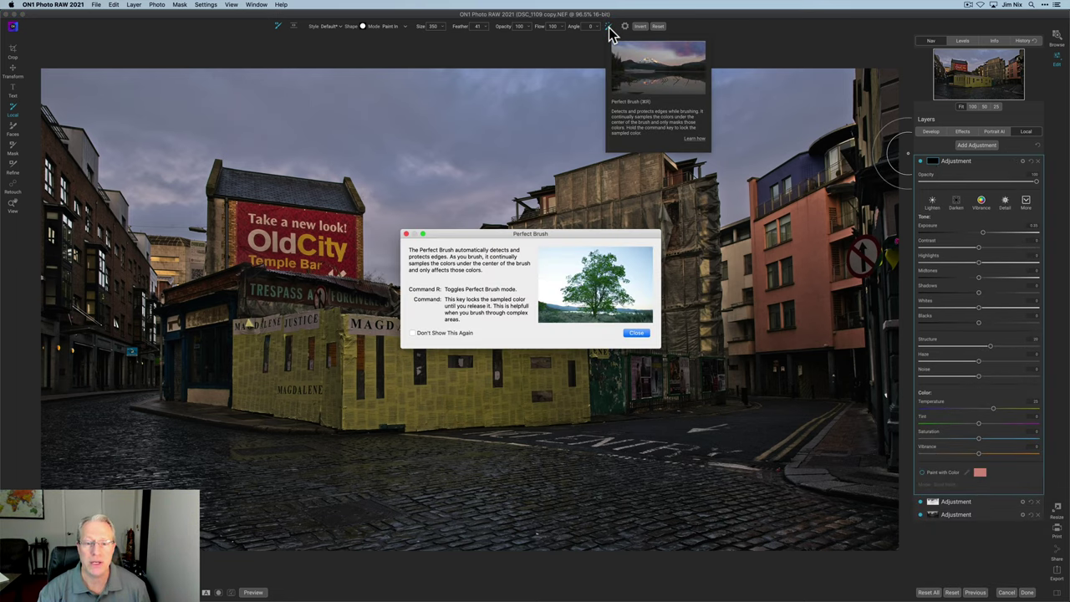
click(633, 331)
key(bracketleft)
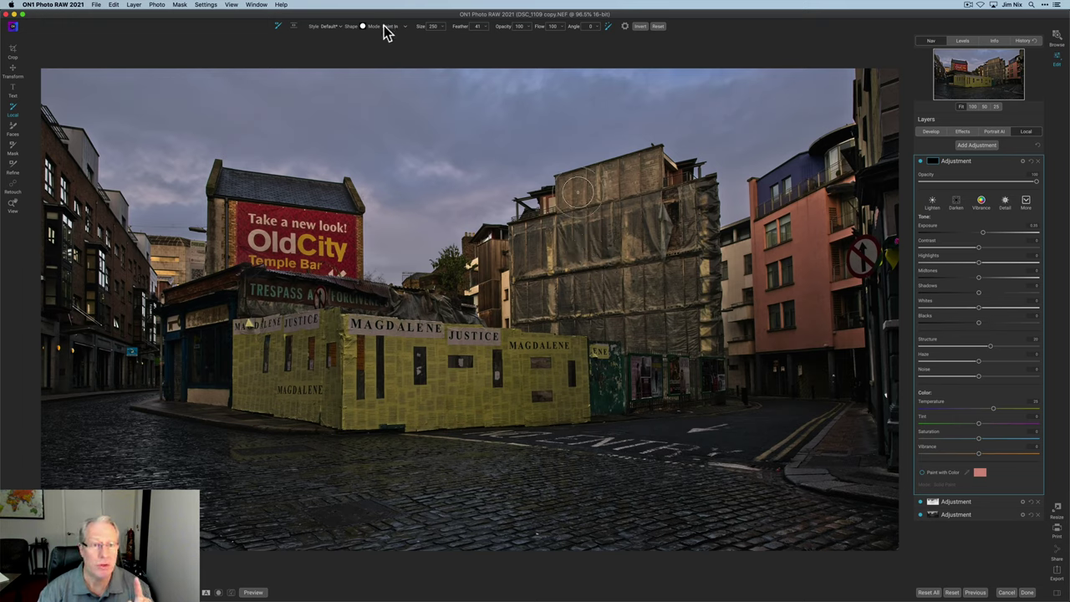
mouse_move(634, 201)
mouse_down()
mouse_move(579, 191)
mouse_move(648, 164)
mouse_move(677, 190)
mouse_move(706, 193)
mouse_move(708, 371)
mouse_move(602, 385)
mouse_move(634, 373)
mouse_move(667, 332)
mouse_move(632, 324)
mouse_move(661, 297)
mouse_move(635, 283)
mouse_move(694, 274)
mouse_move(658, 224)
mouse_move(591, 210)
mouse_move(564, 214)
mouse_move(549, 252)
mouse_move(495, 254)
mouse_move(486, 275)
mouse_move(504, 300)
mouse_move(561, 295)
mouse_move(554, 274)
mouse_move(633, 247)
mouse_move(608, 239)
mouse_move(589, 306)
mouse_move(547, 317)
mouse_move(600, 334)
mouse_move(566, 358)
mouse_move(636, 366)
mouse_move(540, 402)
mouse_move(583, 403)
mouse_move(461, 406)
mouse_move(529, 384)
mouse_move(474, 339)
mouse_move(434, 348)
mouse_move(379, 328)
mouse_move(343, 333)
mouse_move(379, 356)
mouse_move(442, 367)
mouse_move(355, 376)
mouse_move(466, 381)
mouse_move(405, 392)
mouse_move(455, 400)
mouse_move(452, 414)
mouse_move(250, 389)
mouse_move(251, 355)
mouse_move(322, 334)
mouse_move(283, 309)
mouse_move(262, 312)
mouse_move(322, 300)
mouse_move(473, 314)
mouse_move(255, 296)
mouse_move(349, 370)
mouse_move(332, 373)
mouse_move(494, 375)
mouse_up()
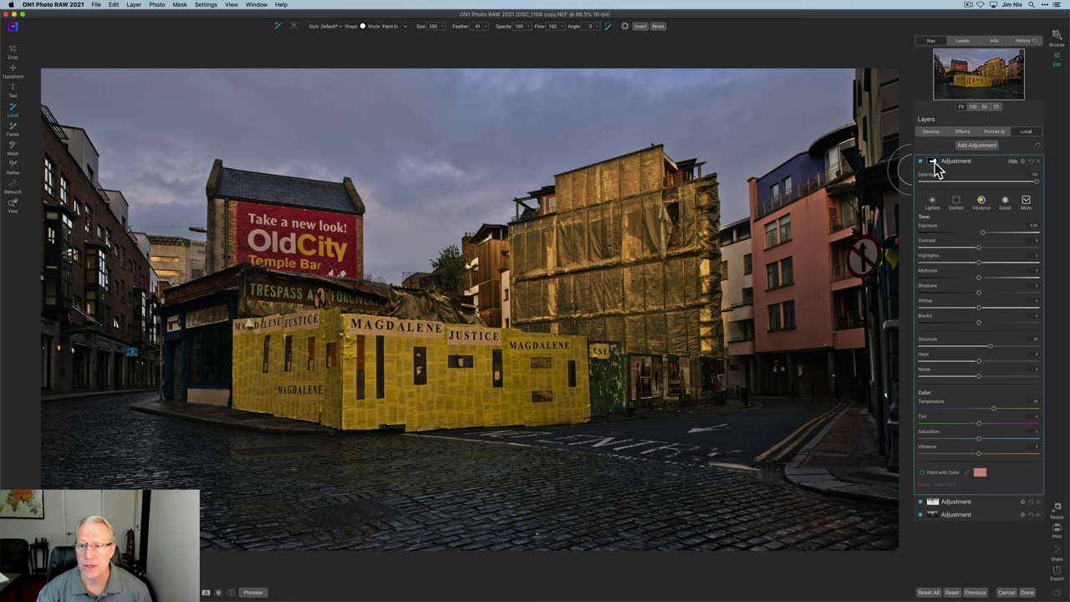
click(934, 162)
click(991, 216)
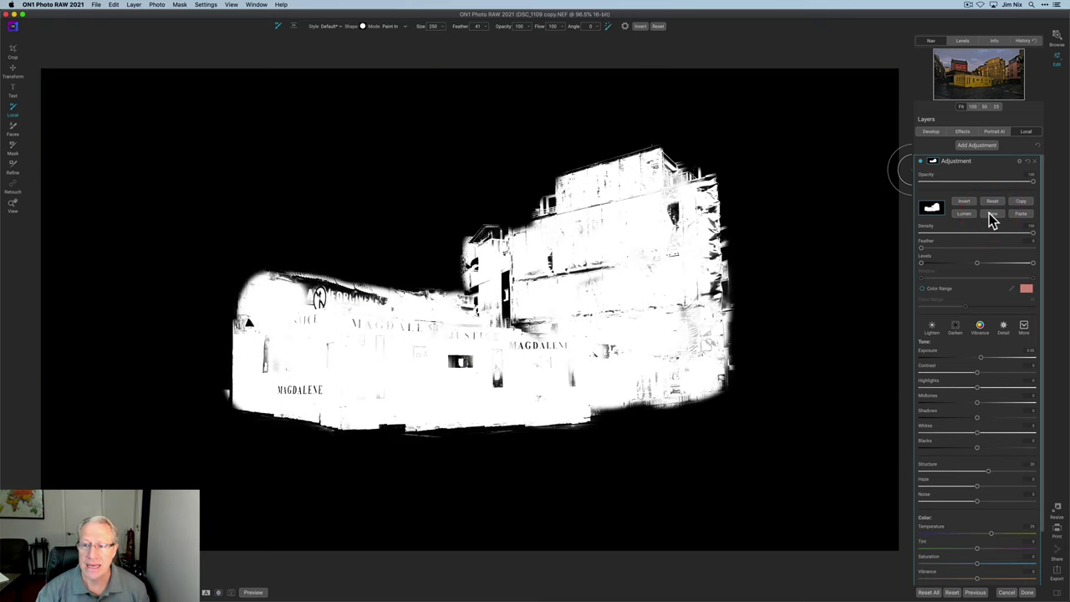
Step: Return from the mask view, close the third adjustment's mask options, and compare the photo with and without that adjustment
click(989, 214)
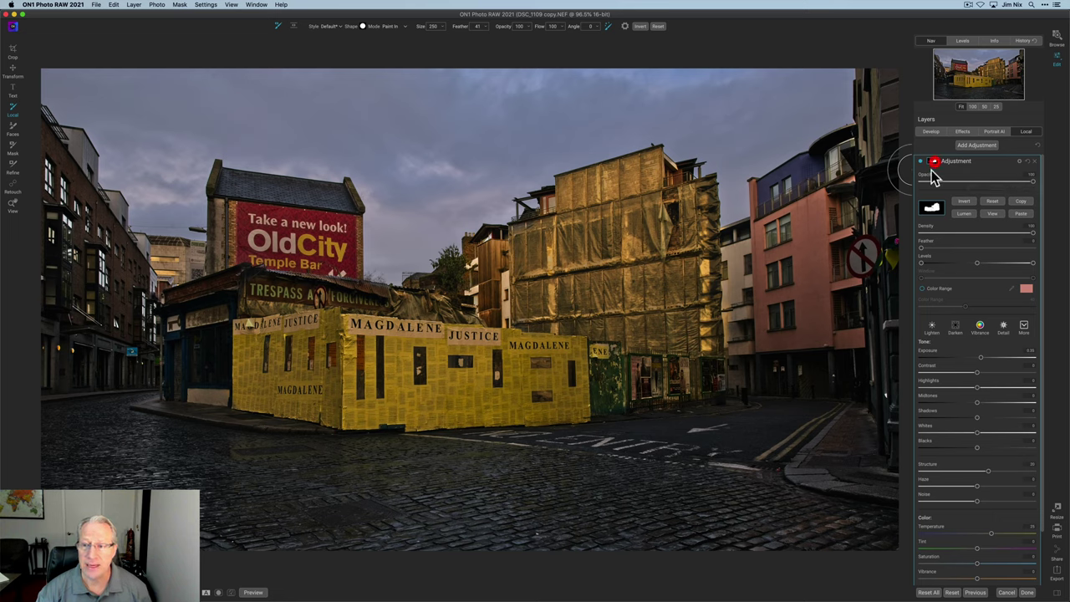
click(933, 162)
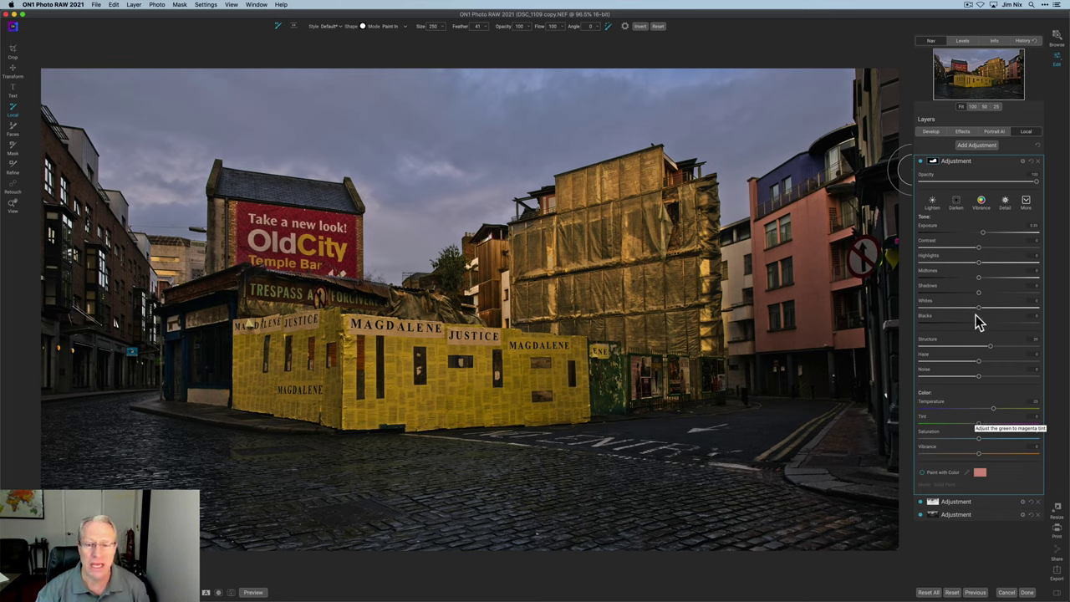
click(922, 163)
click(922, 162)
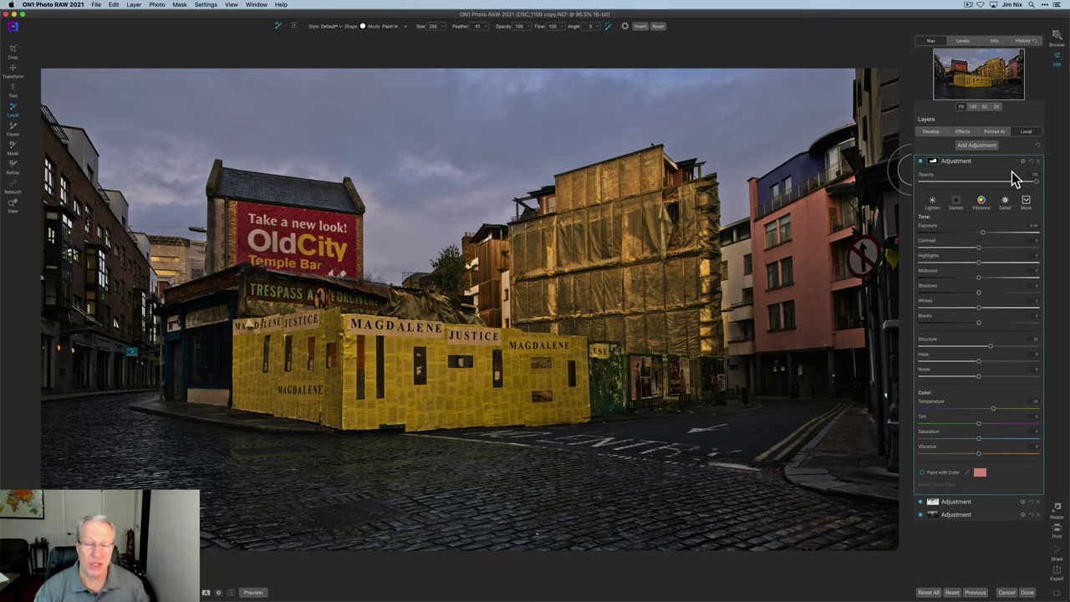
Step: Add a fourth local adjustment with exposure about 0.65, highlights about -64 and slightly lowered whites
click(977, 145)
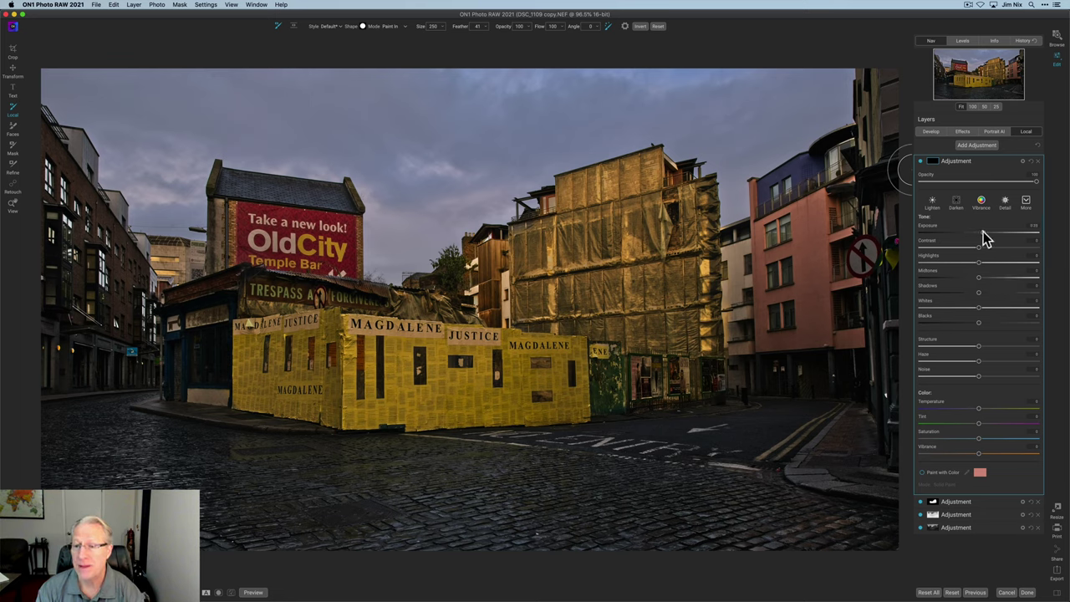
drag(983, 232, 940, 269)
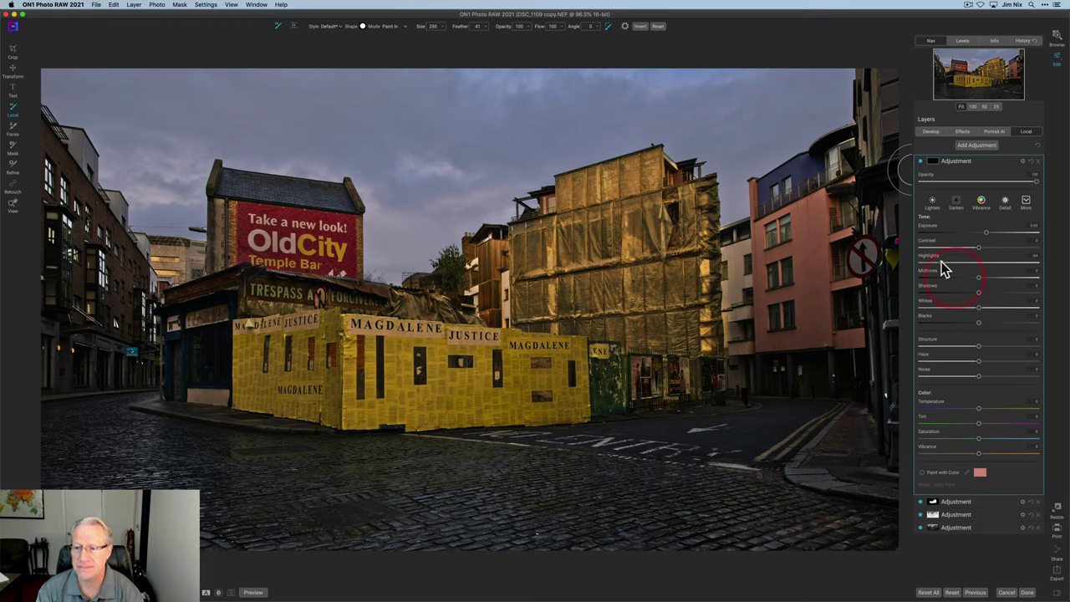
click(975, 309)
Step: Paste the copied inverted luminosity mask into the fourth adjustment, inspect the mask, and close the mask options
click(933, 161)
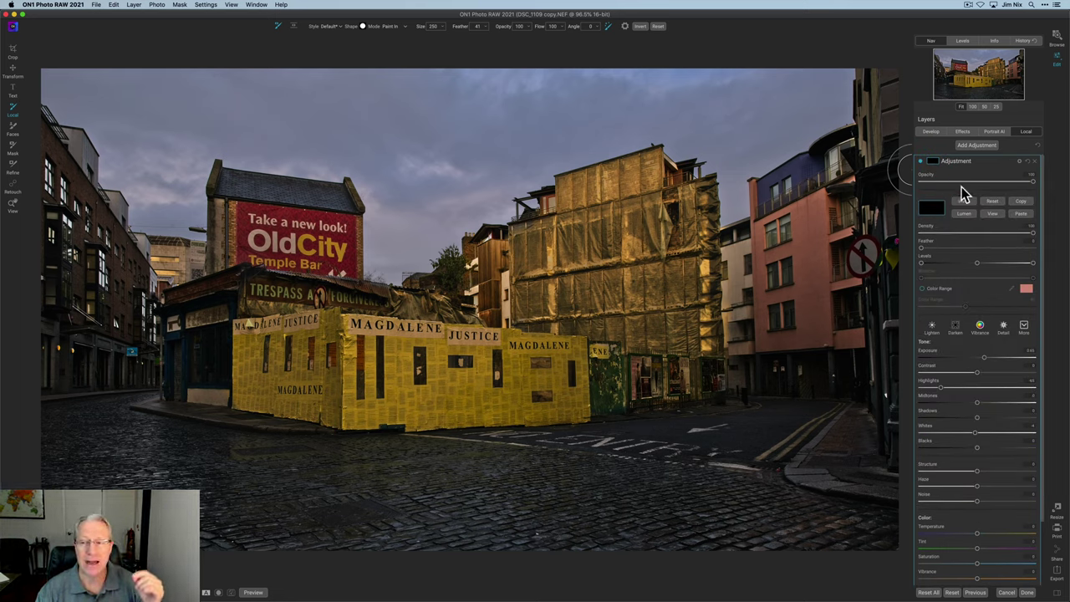
click(1020, 214)
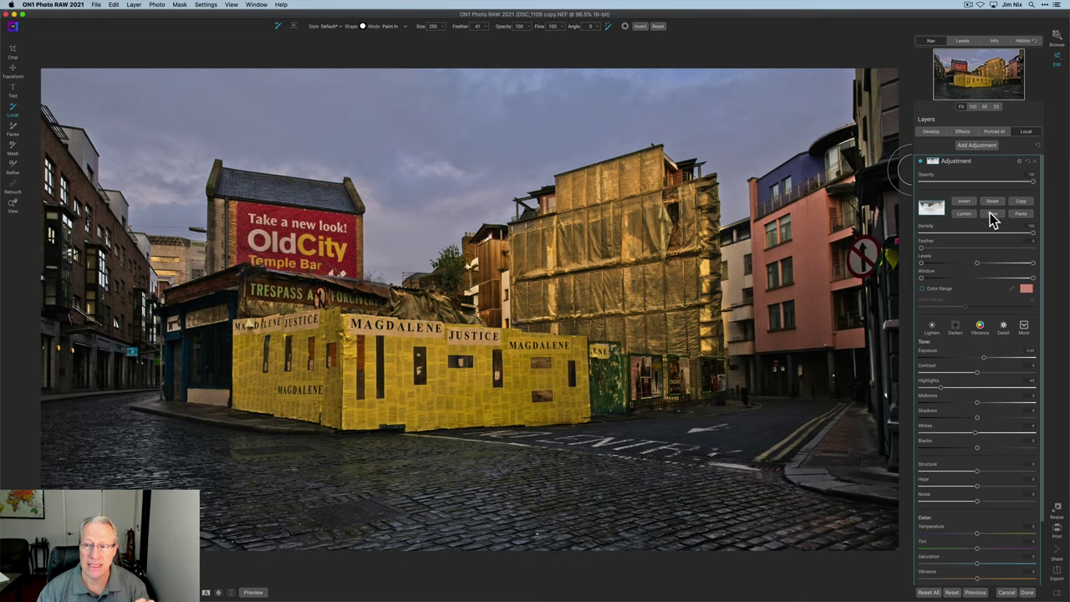
click(990, 213)
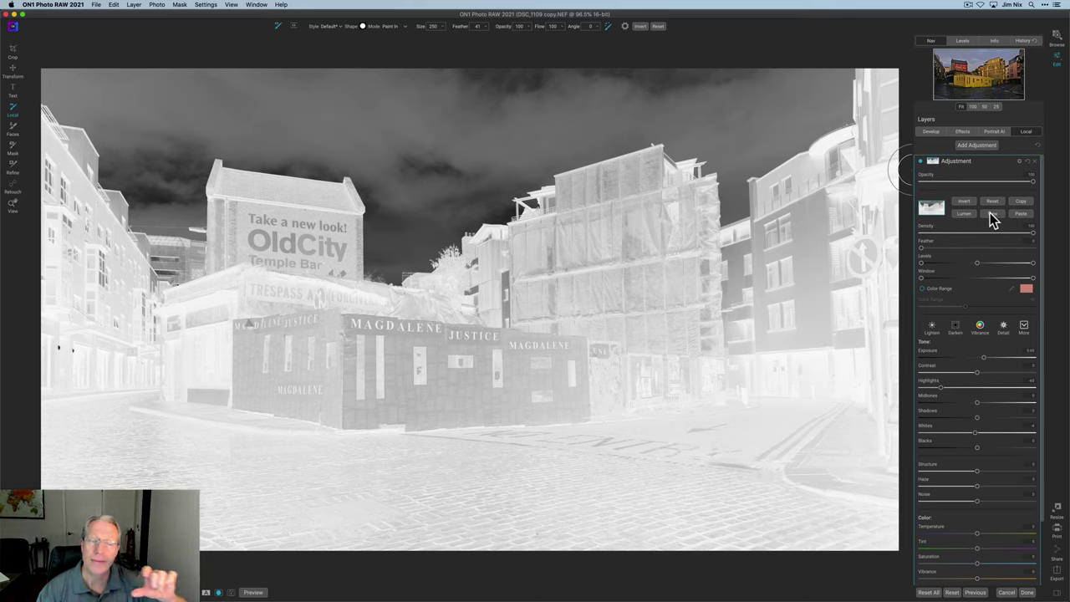
click(990, 213)
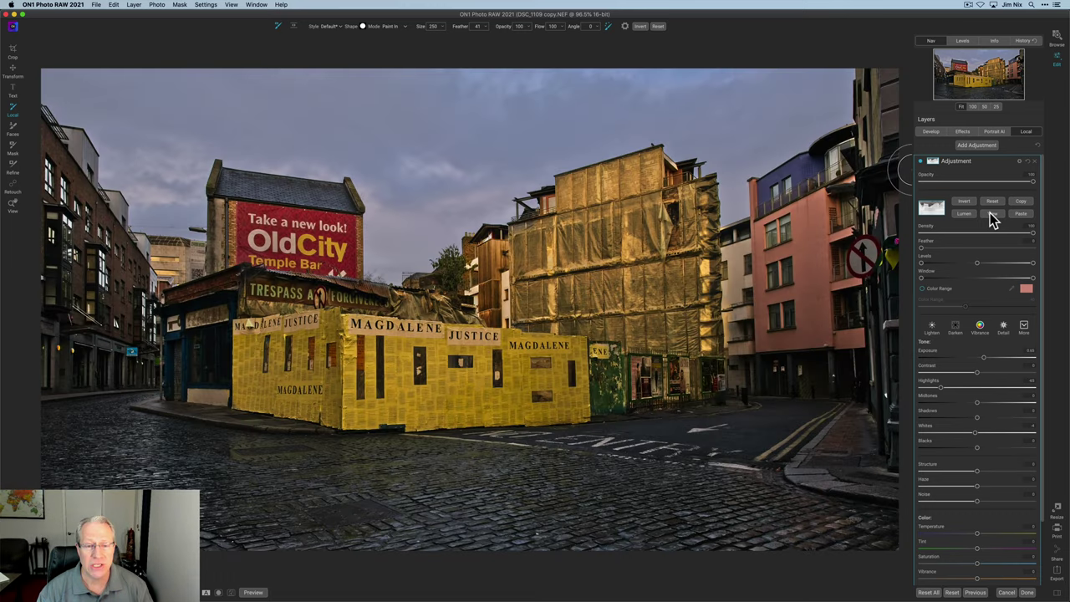
click(938, 182)
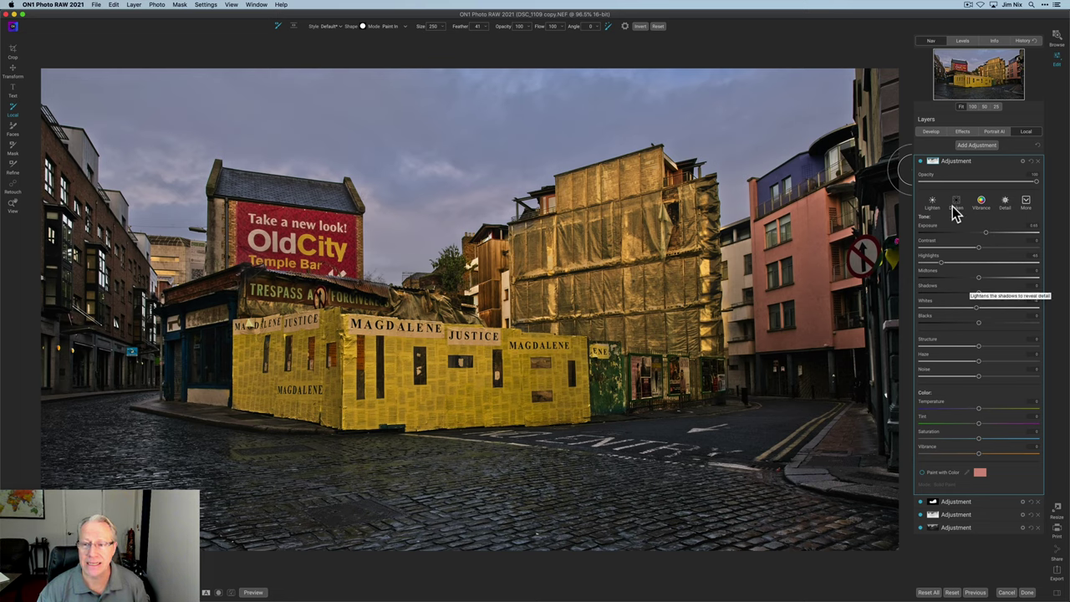
Step: Compare the photo with and without the fourth adjustment, collapse its settings, and compare the full edit with the original
click(922, 164)
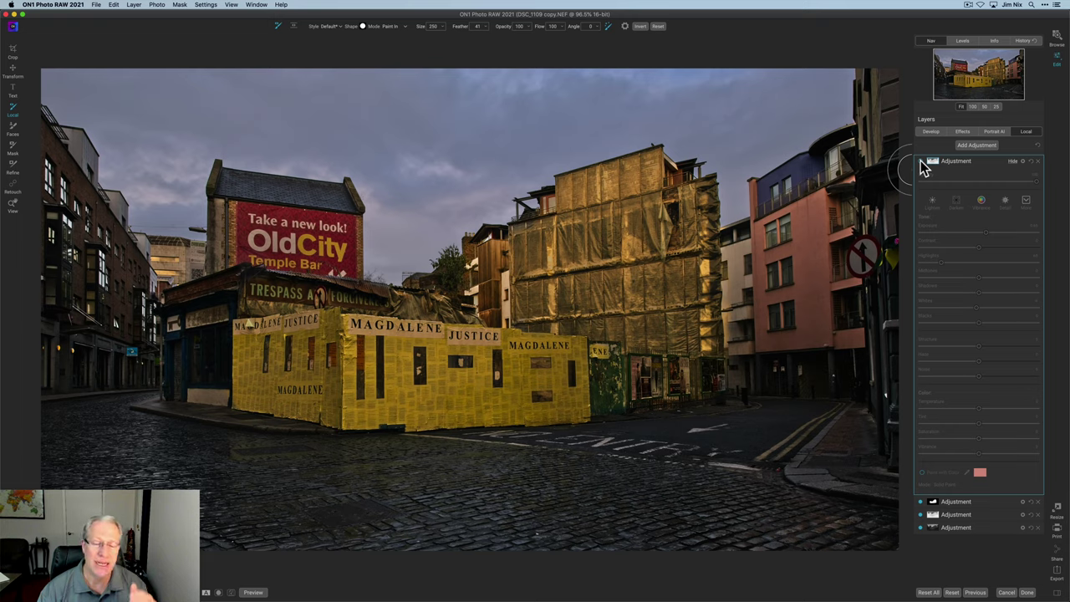
click(923, 163)
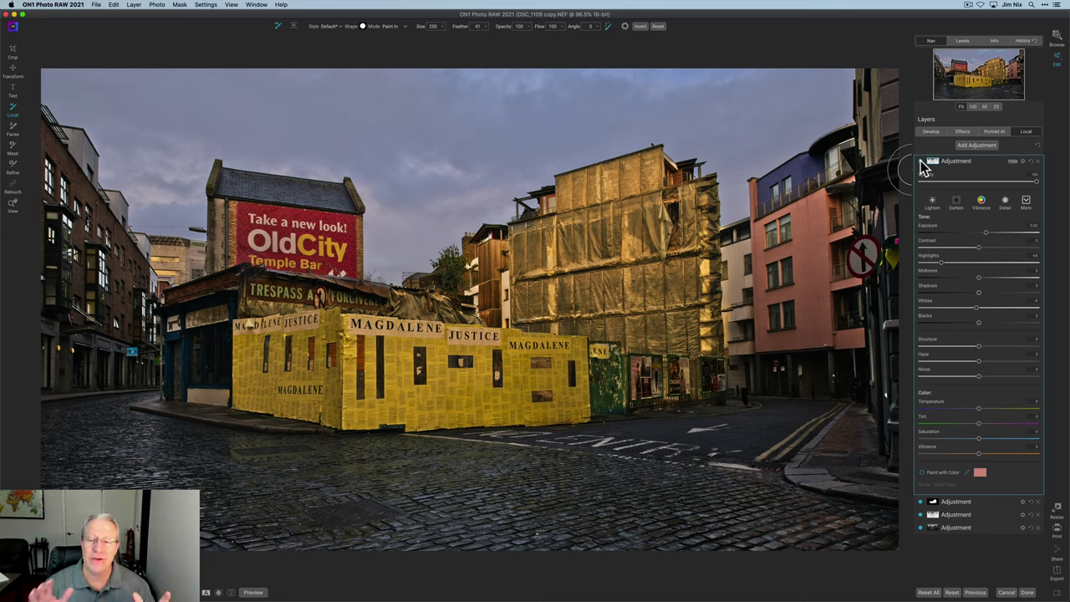
click(977, 161)
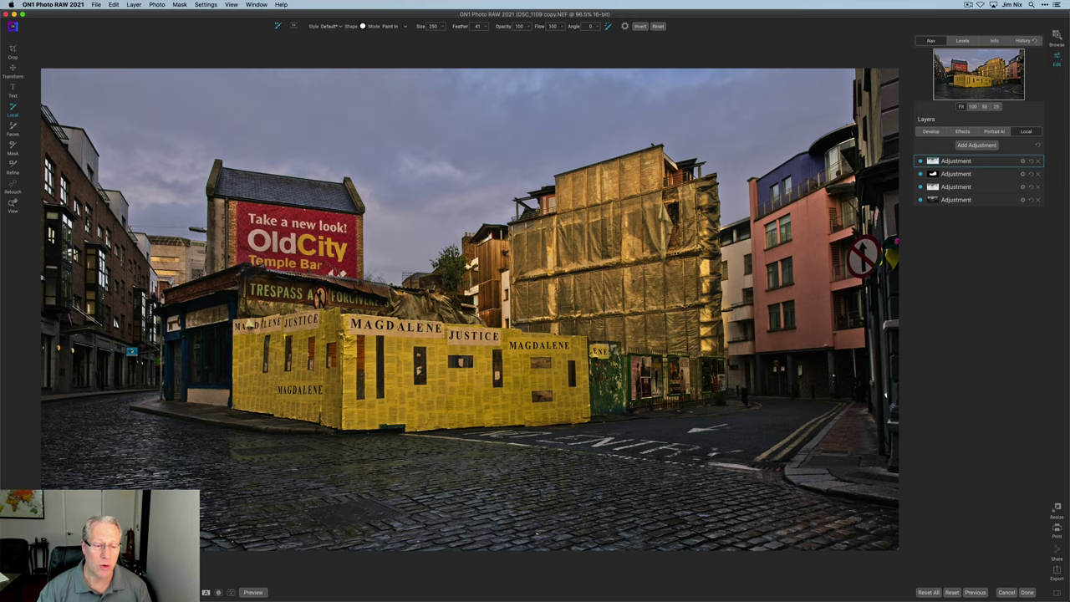
click(253, 592)
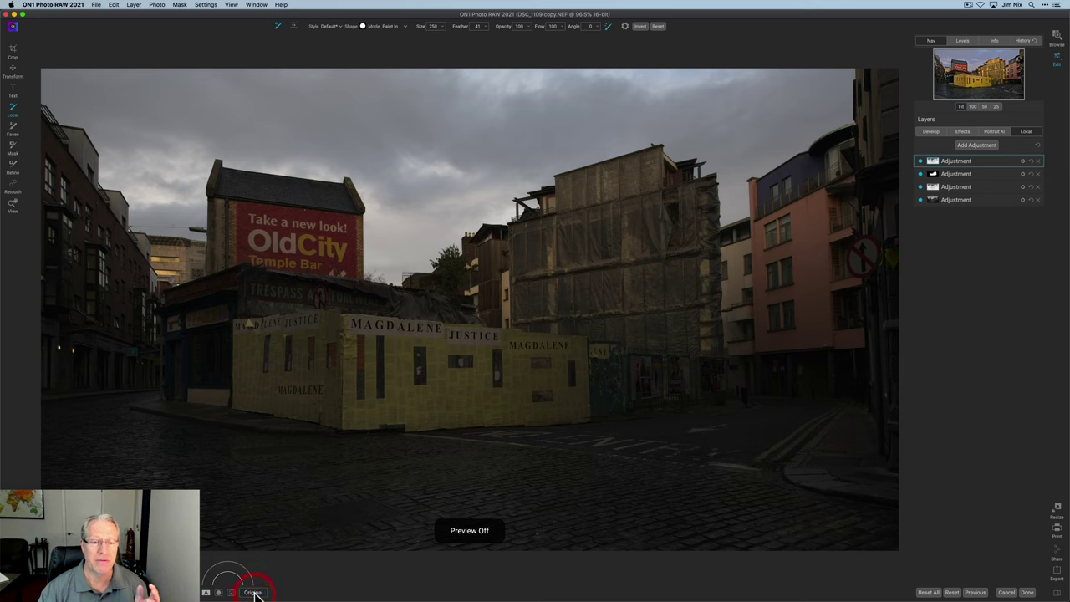
click(253, 592)
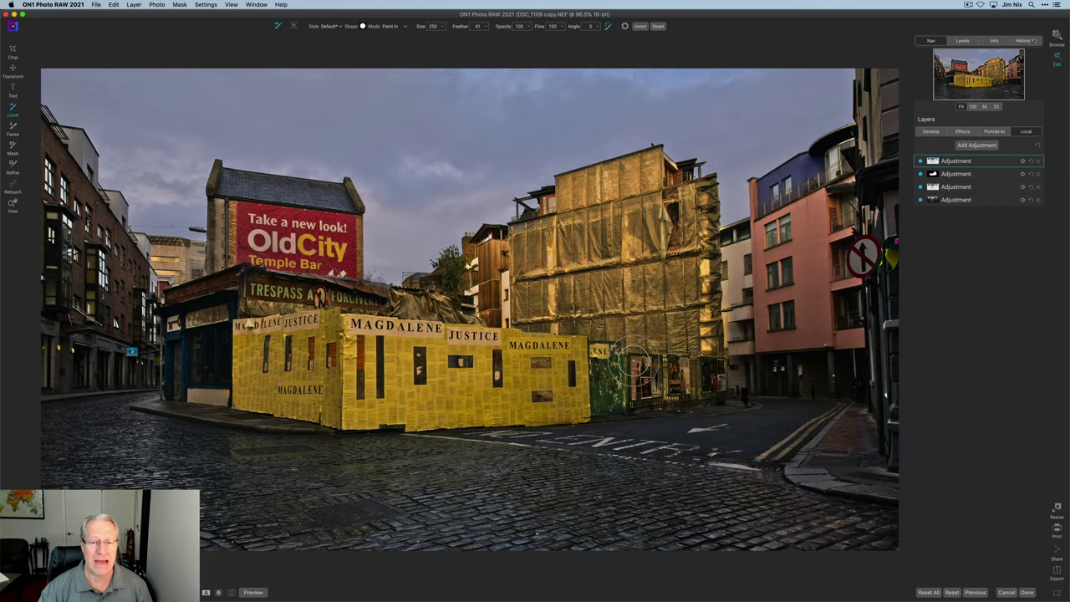
Step: Hide all four local adjustments and show them again one by one from the first to review each contribution
click(920, 173)
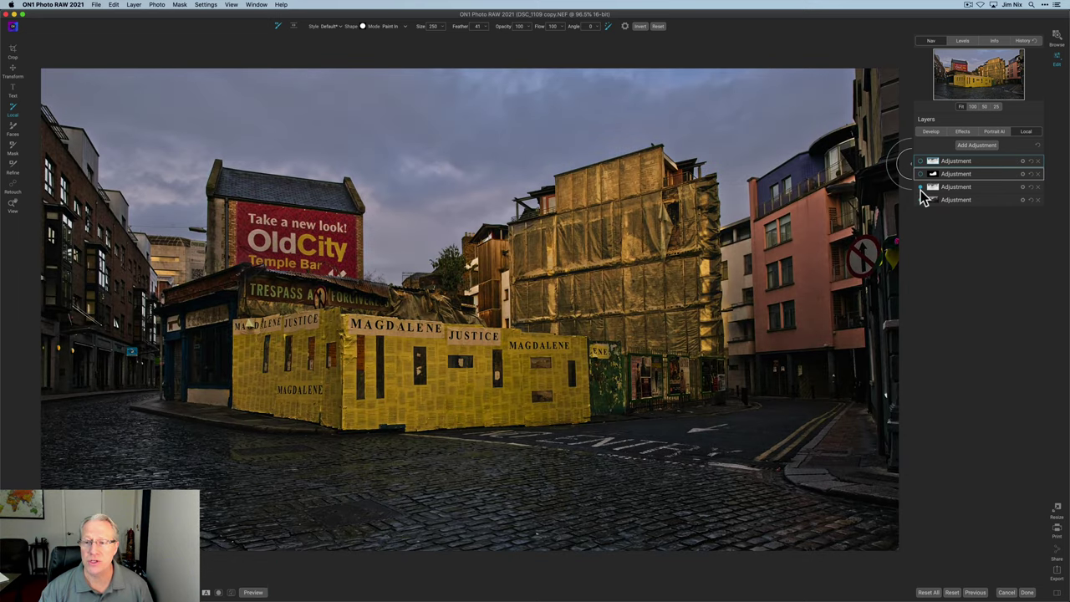
click(920, 187)
click(918, 199)
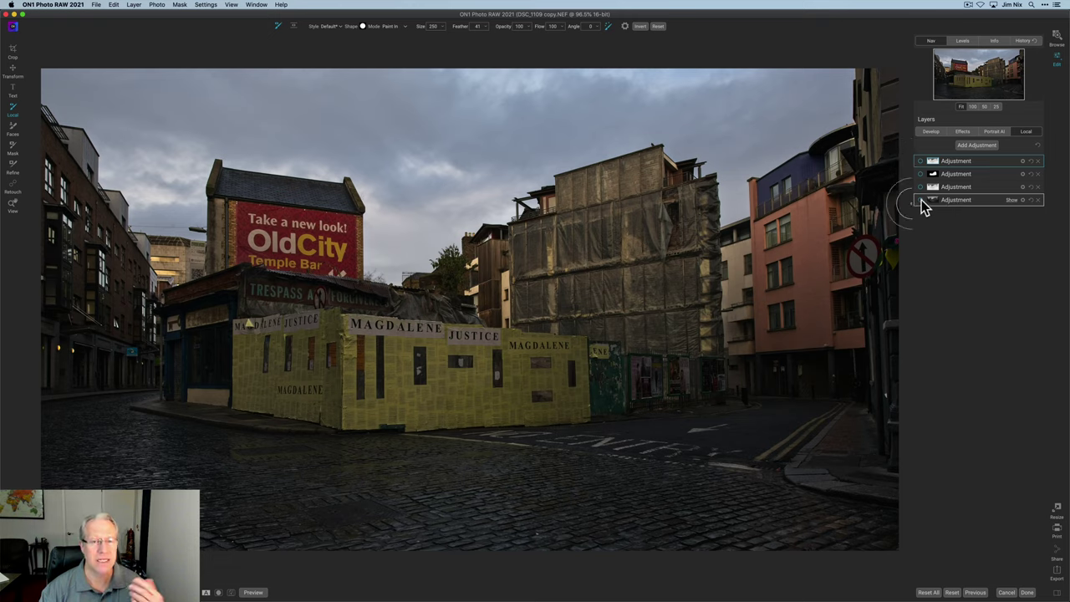
click(922, 200)
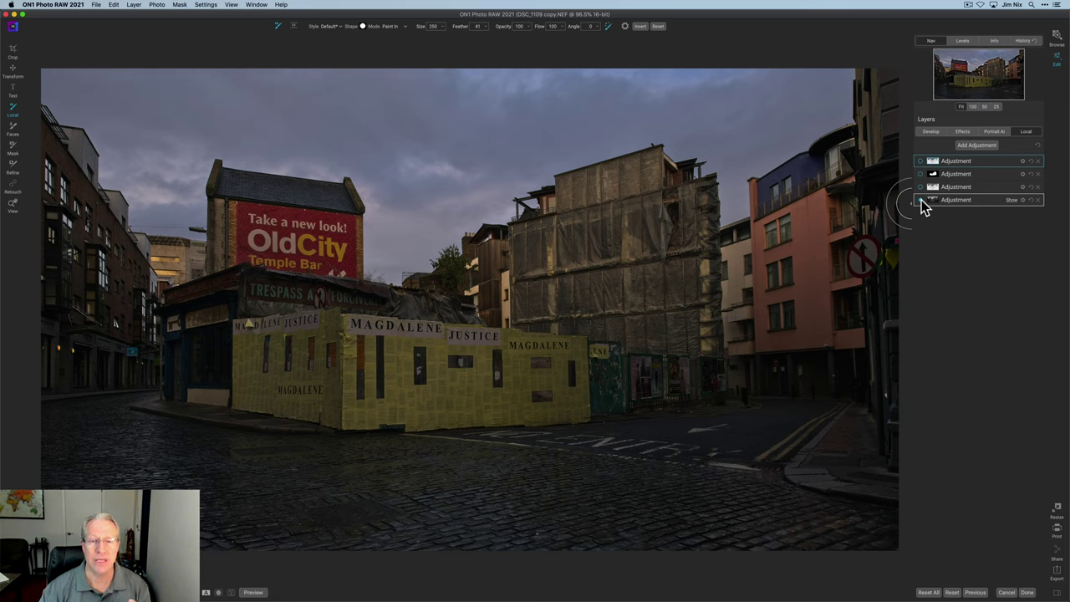
click(919, 186)
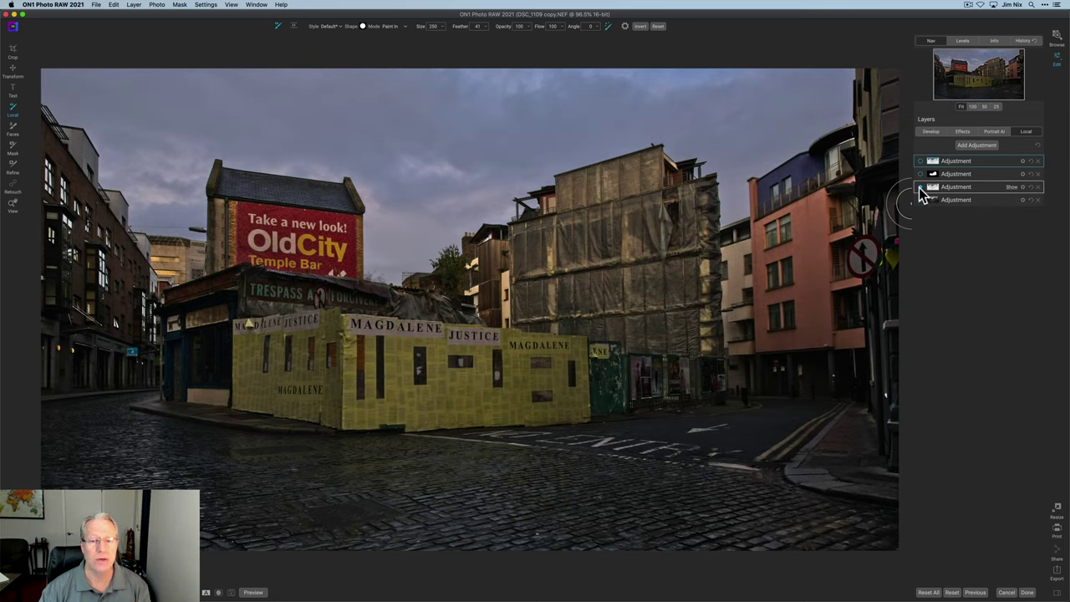
click(920, 173)
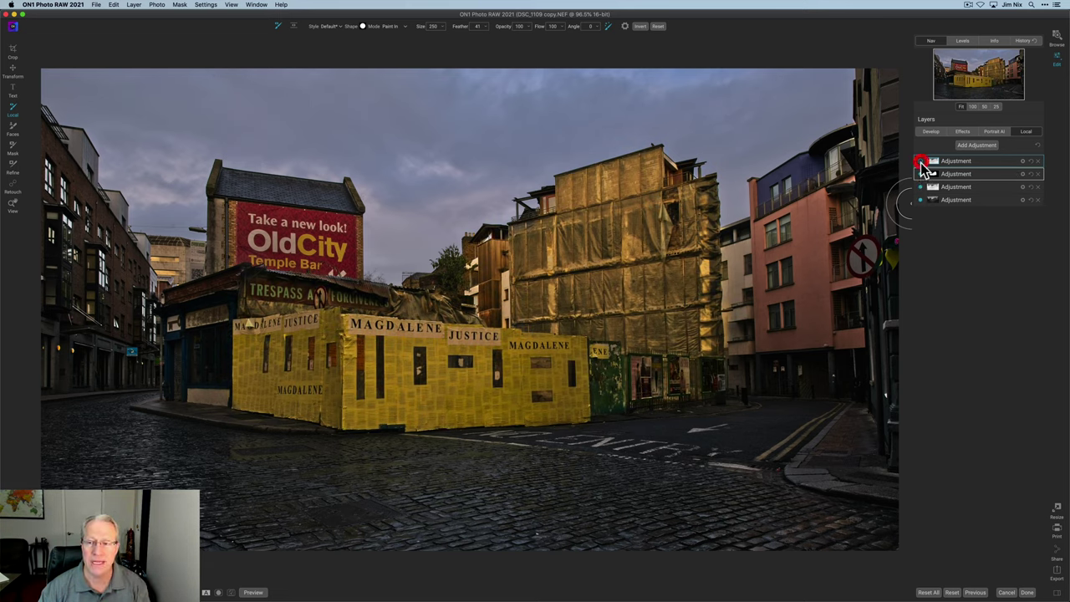
click(921, 160)
click(921, 160)
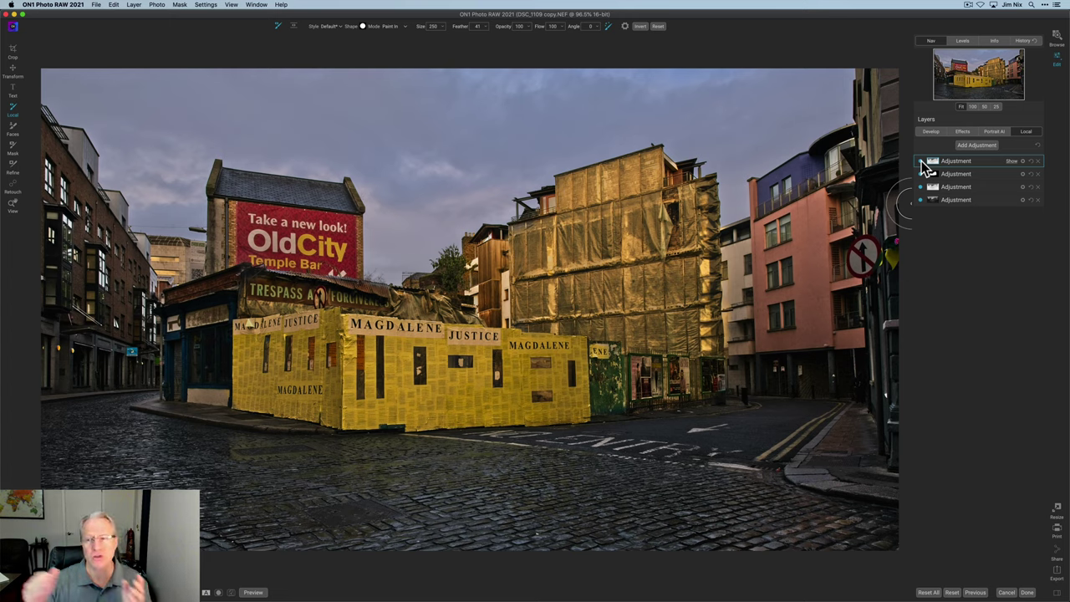
Step: Try a horizontally flipped Sun Flare filter on the photo, remove it, and return to the local adjustments
click(962, 132)
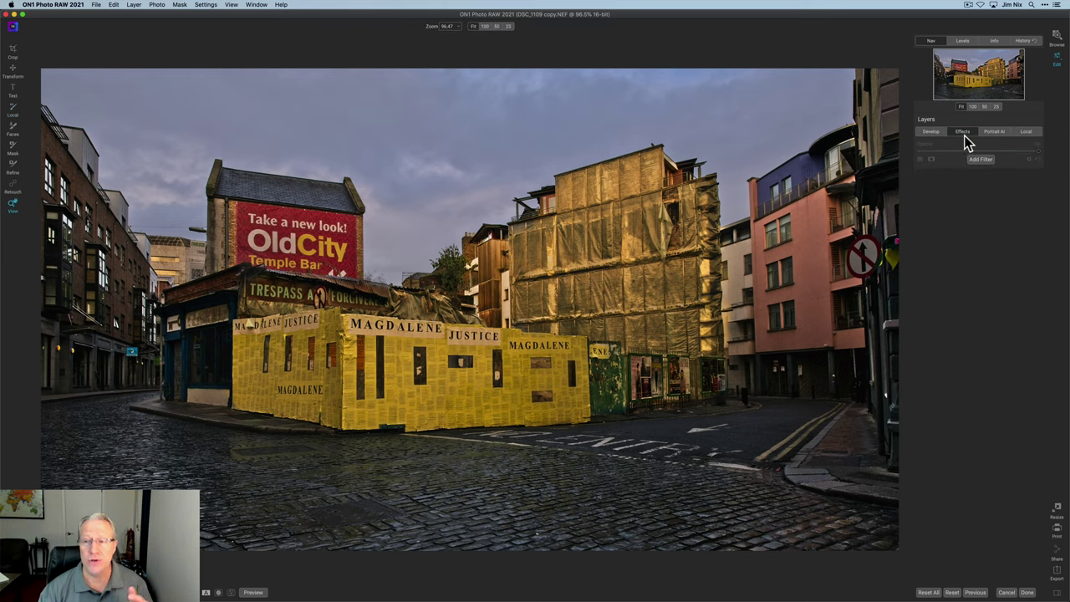
click(980, 159)
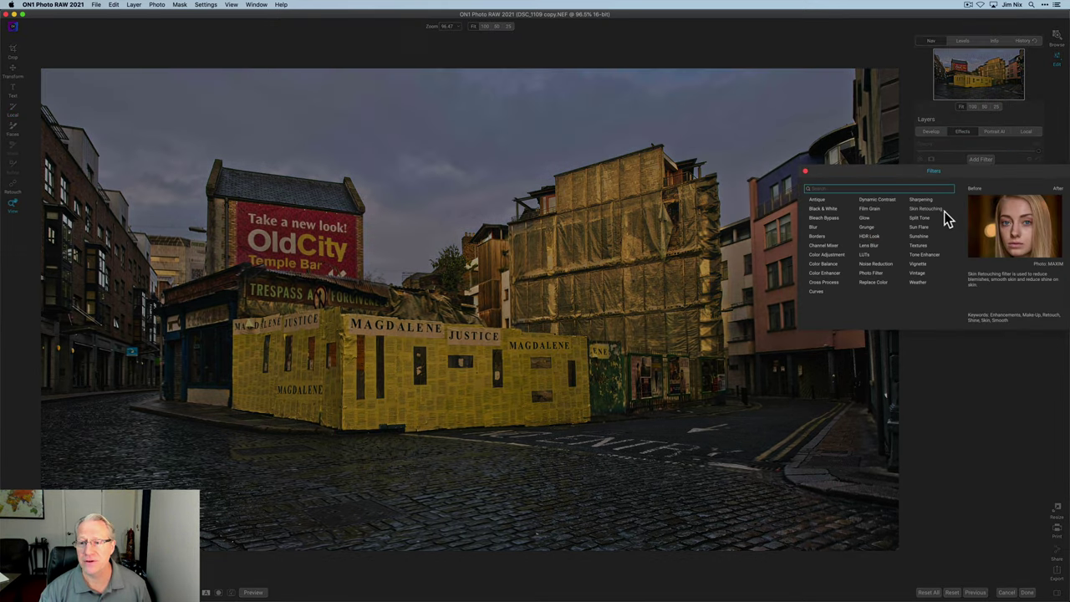
click(924, 226)
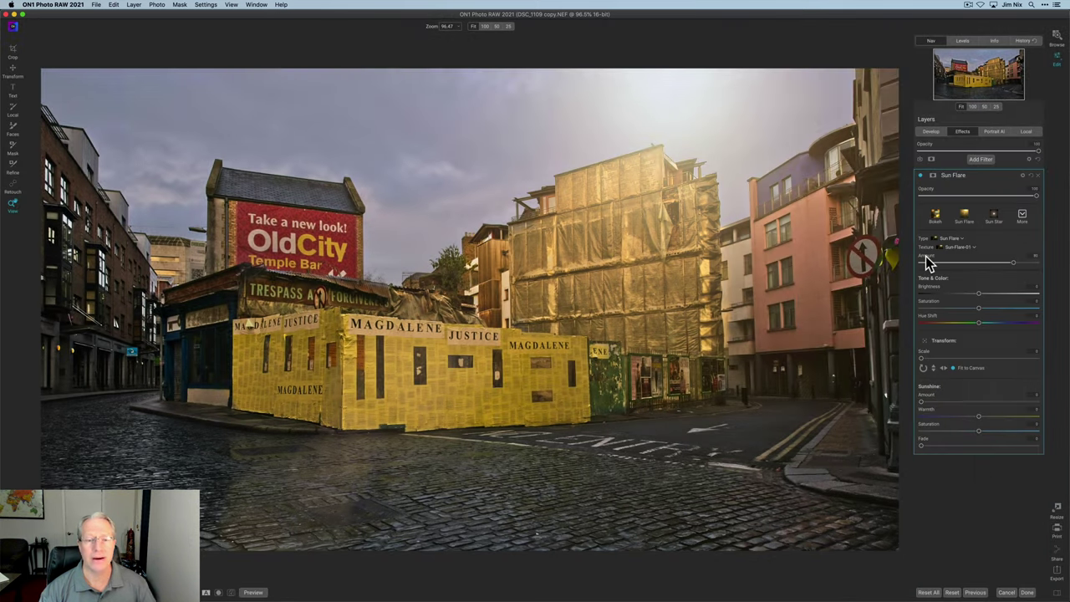
click(943, 369)
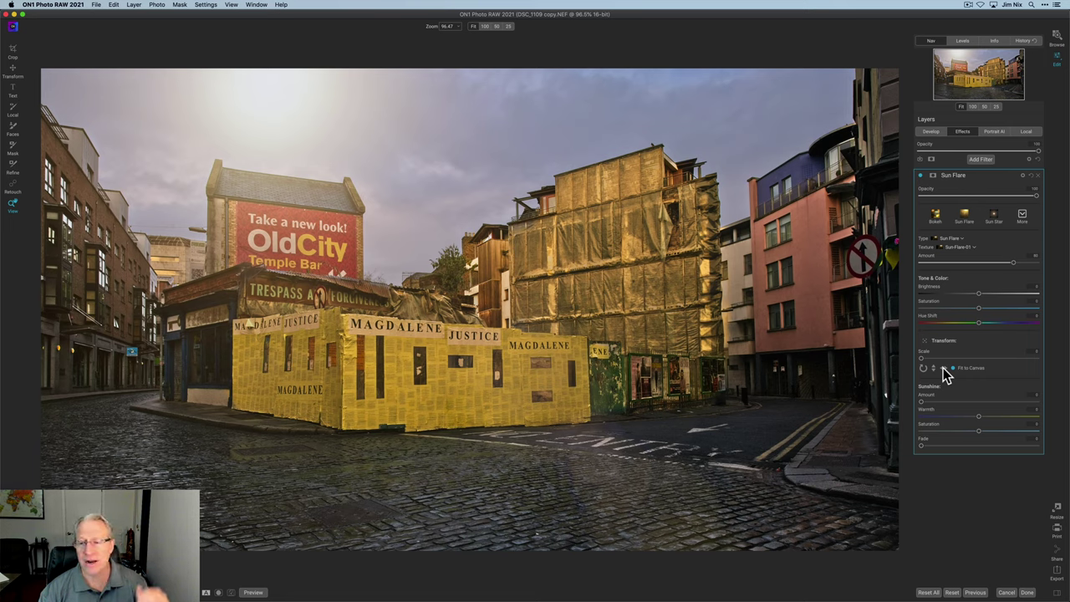
click(1036, 175)
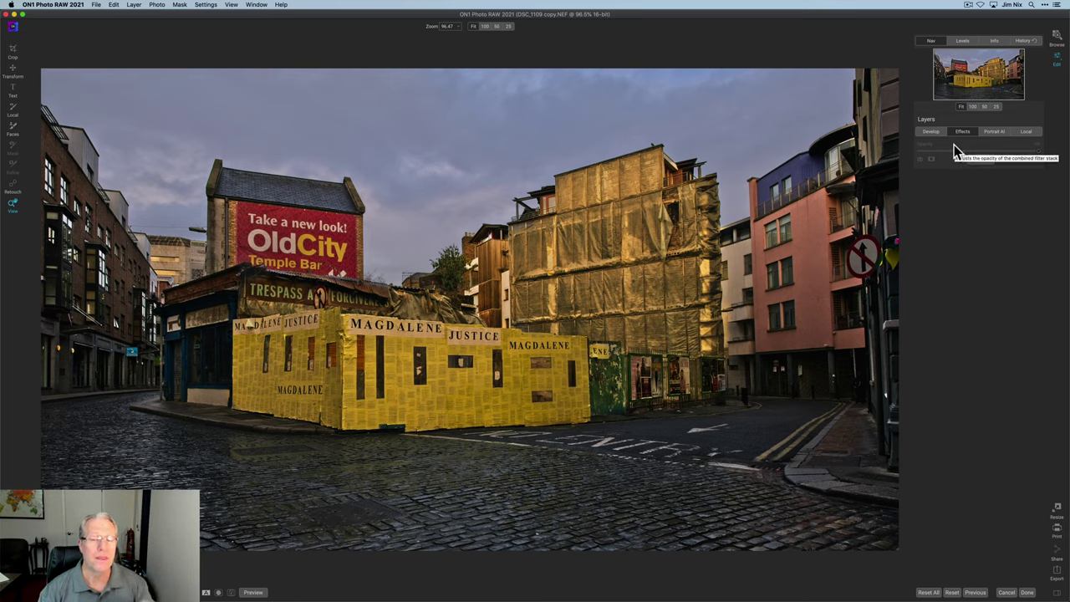
click(1031, 132)
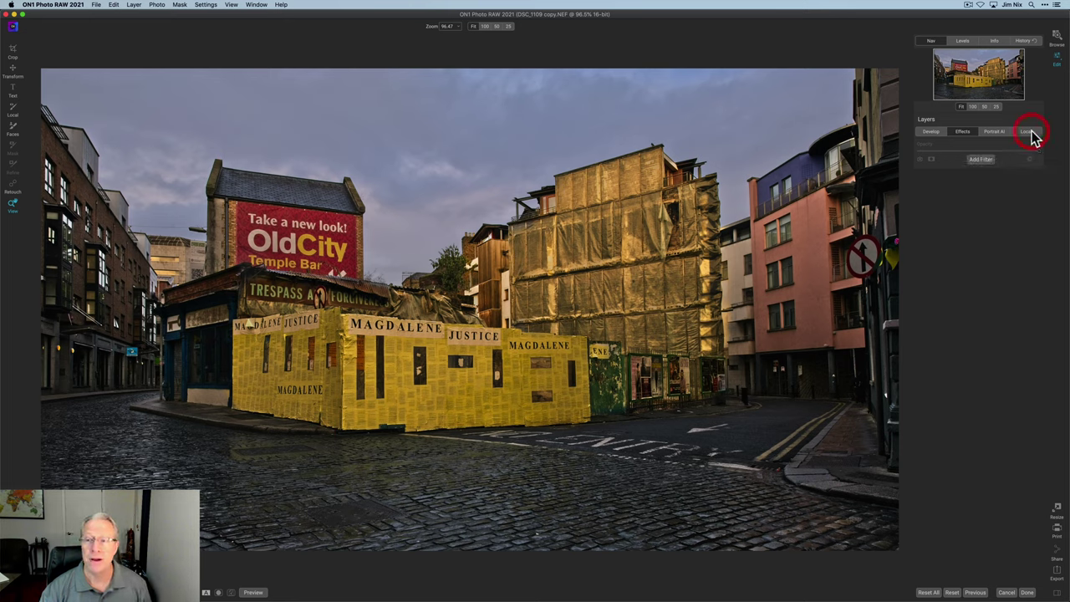